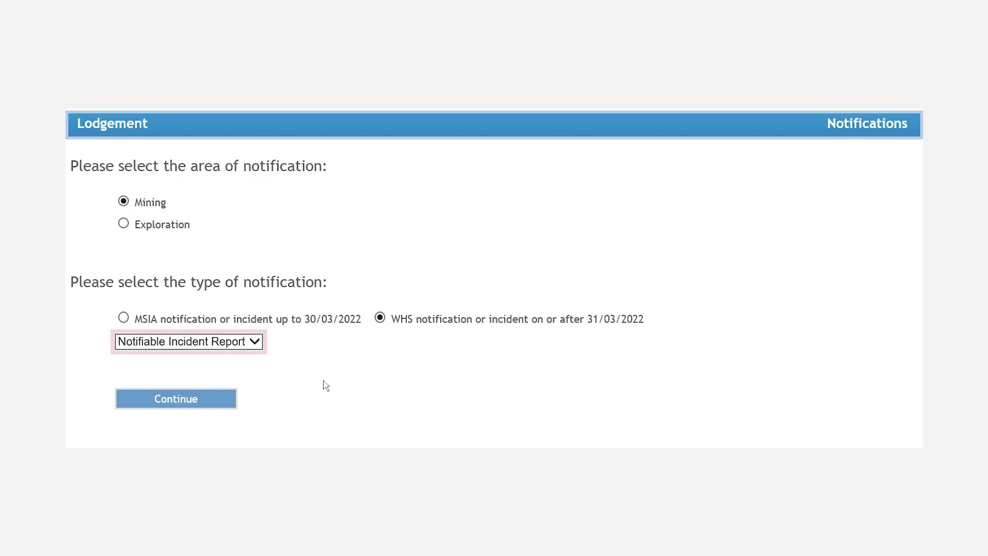
Step: Select Status Report as the type of WHS notification for mining and continue to the report form
click(253, 344)
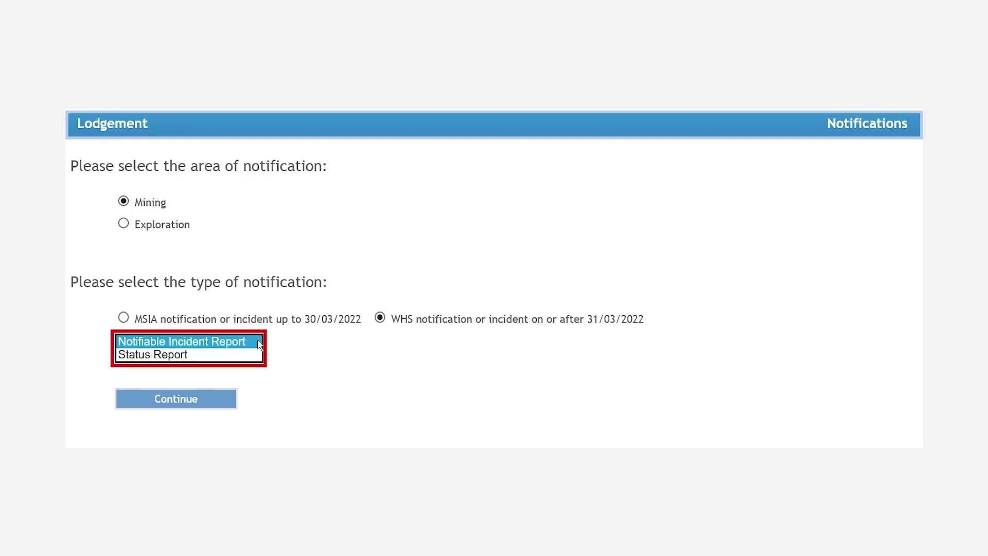
click(248, 353)
click(287, 346)
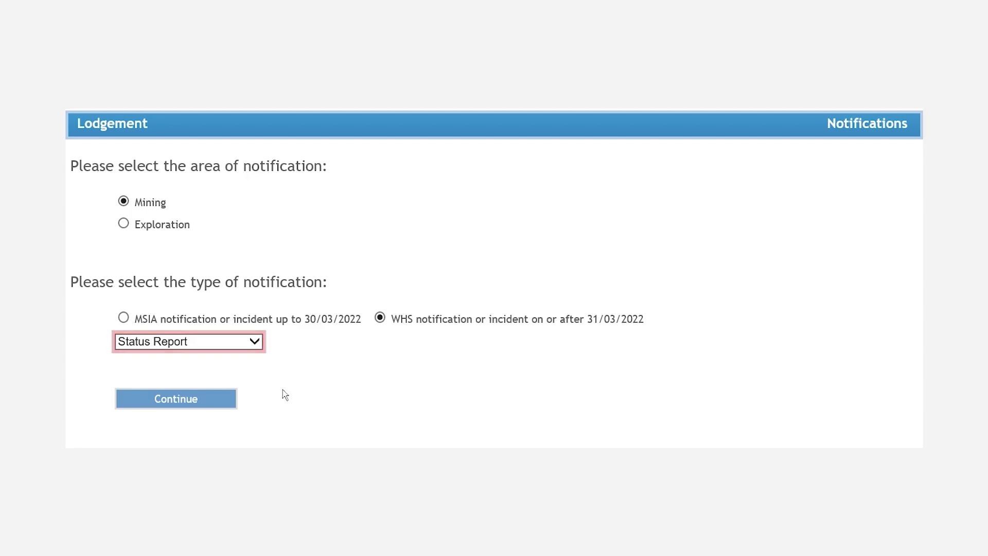
click(206, 403)
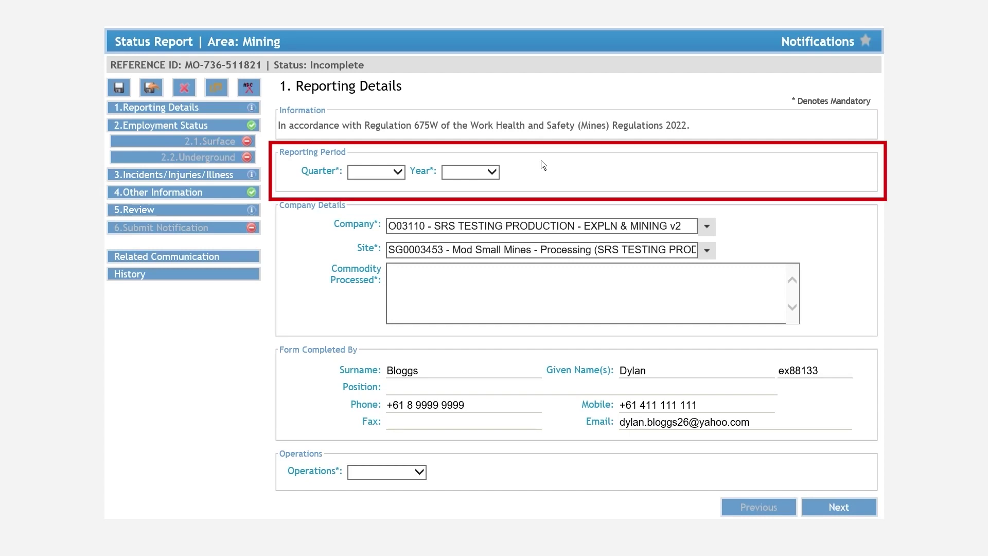
Step: Set the reporting period to the Oct-Dec quarter of 2022
click(402, 172)
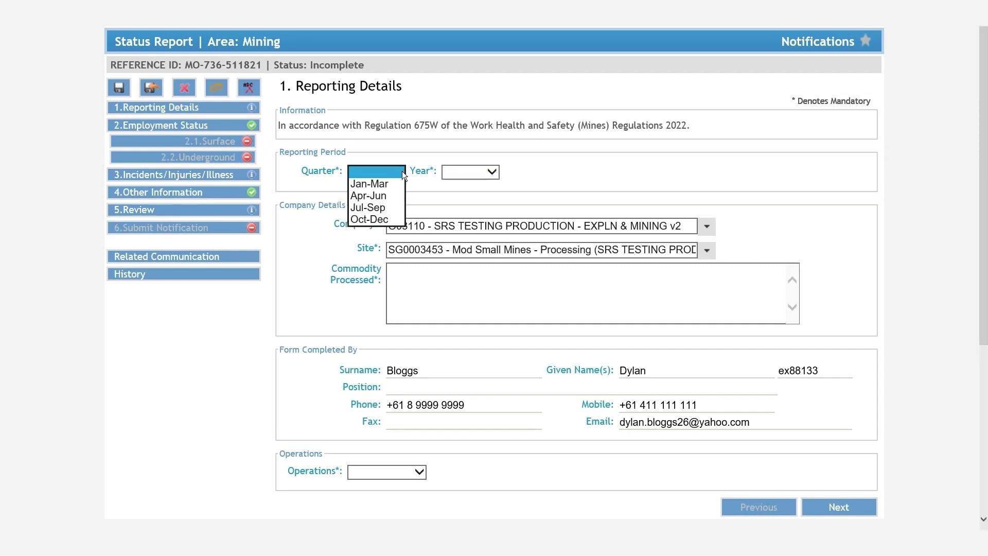
click(390, 223)
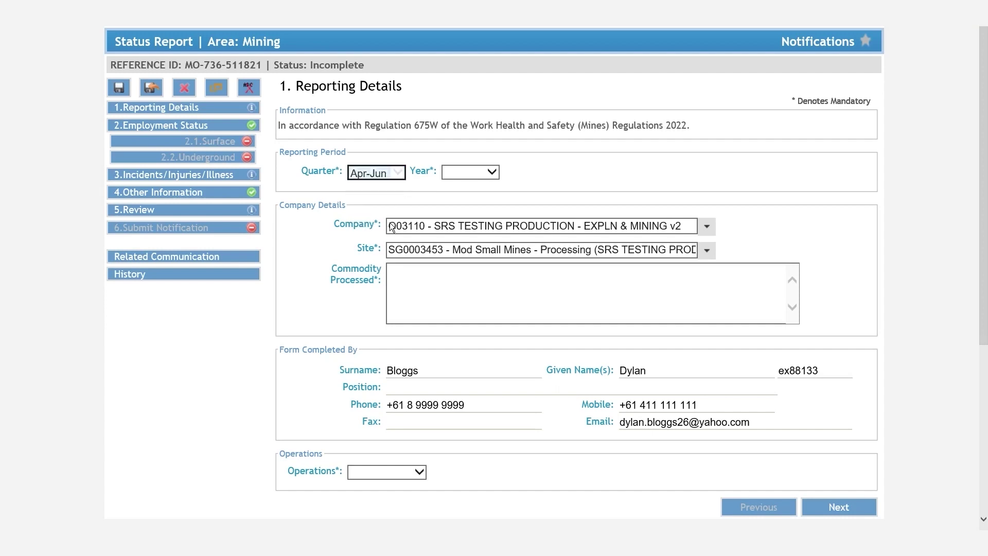
click(496, 170)
click(483, 196)
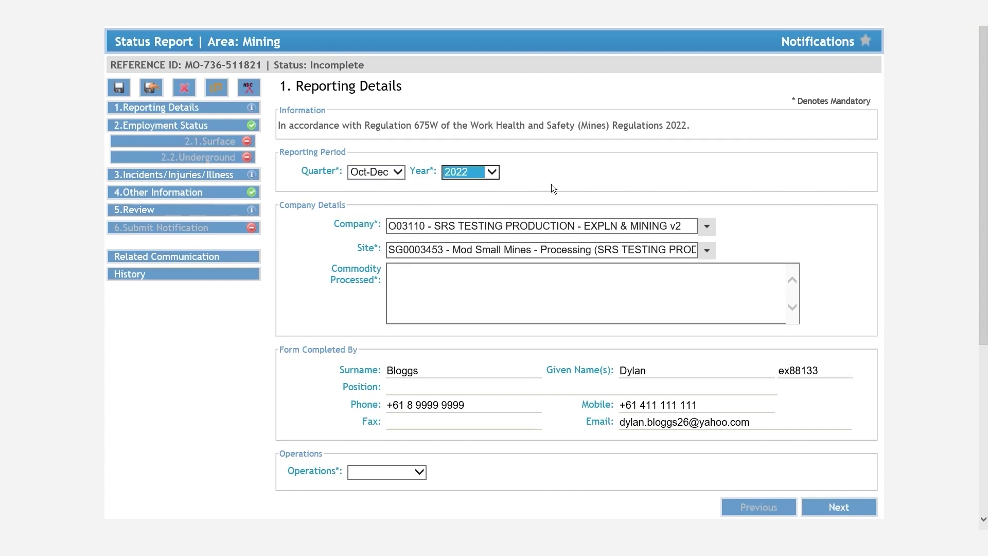
click(625, 170)
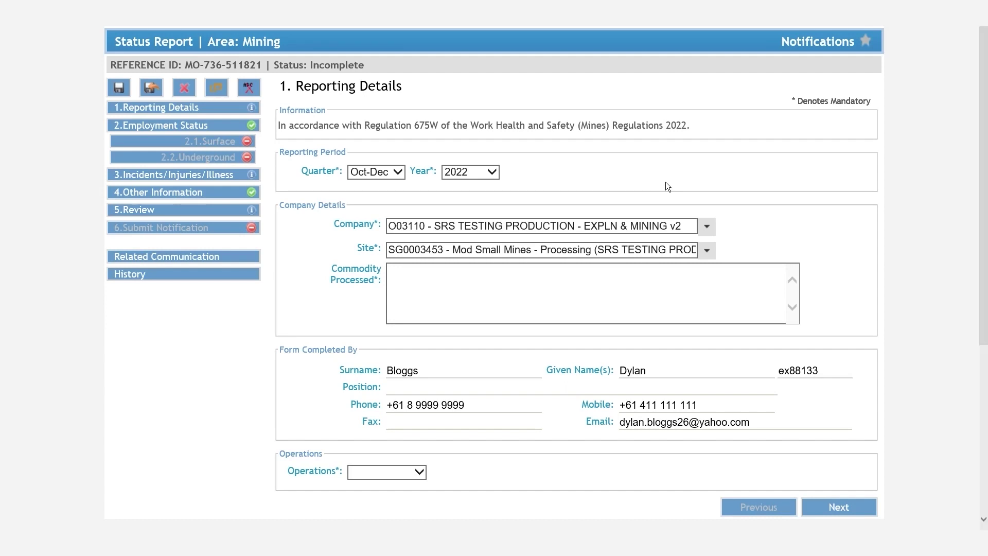
Step: Select SRS TESTING PRODUCTION - EXPLN & MINING v2 as the company and MOD SMALL MINES / RSD - Open Pit v1 as the site
click(709, 227)
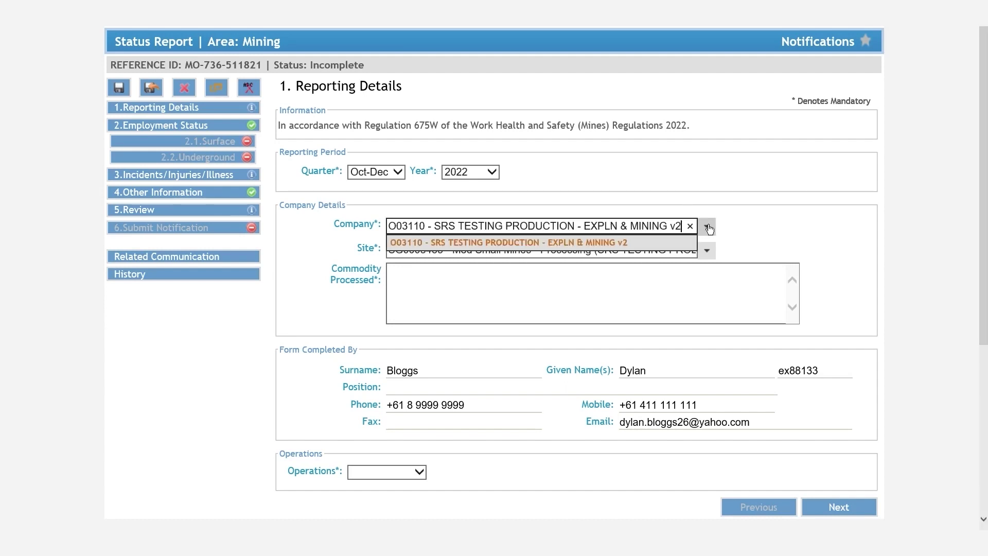
click(616, 242)
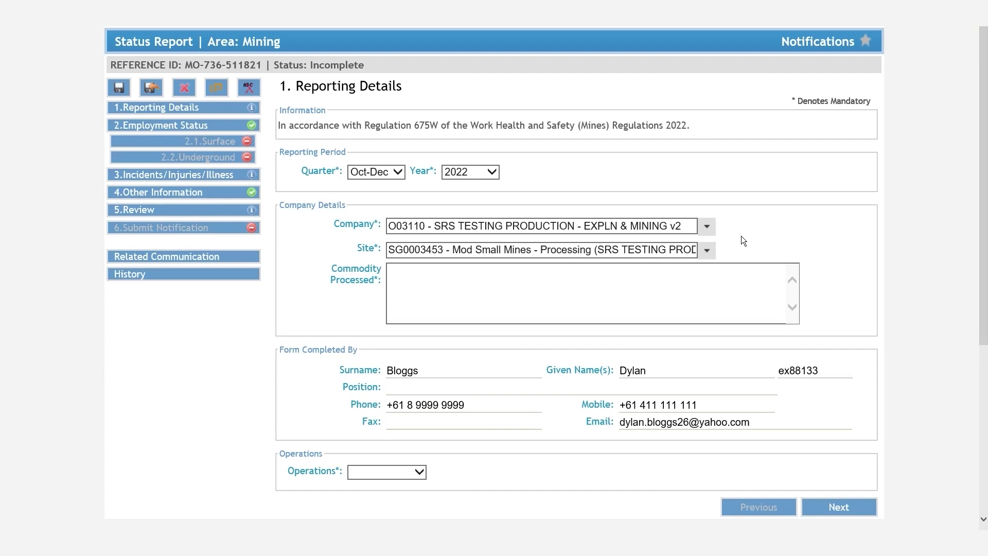
click(707, 250)
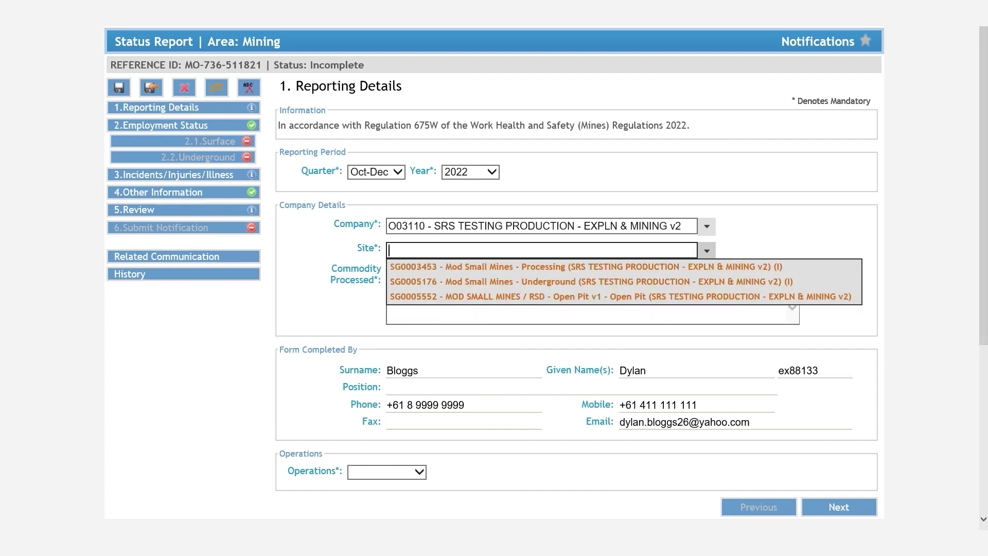
click(736, 296)
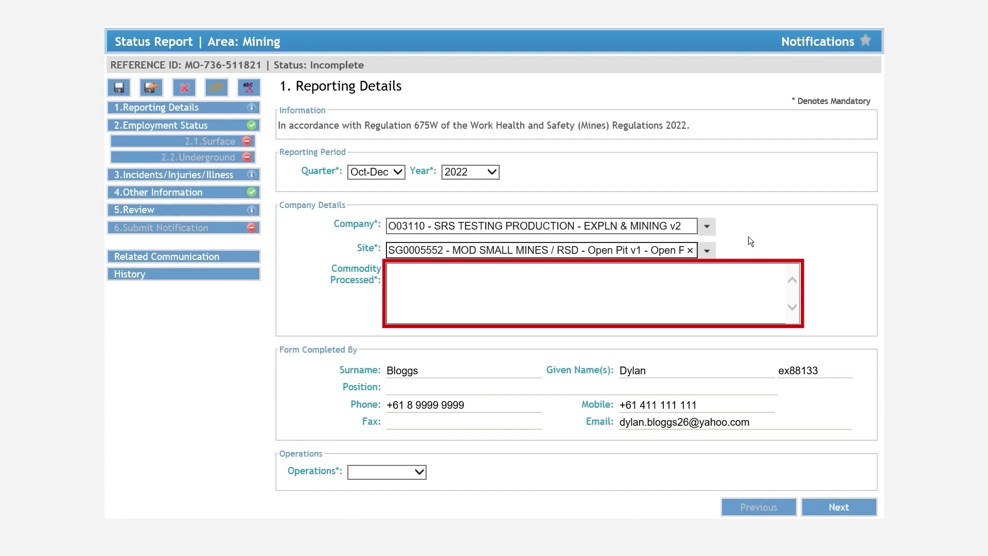
Step: Enter "Copper and Gold" as the commodity processed in the company details
click(700, 289)
text(Copp)
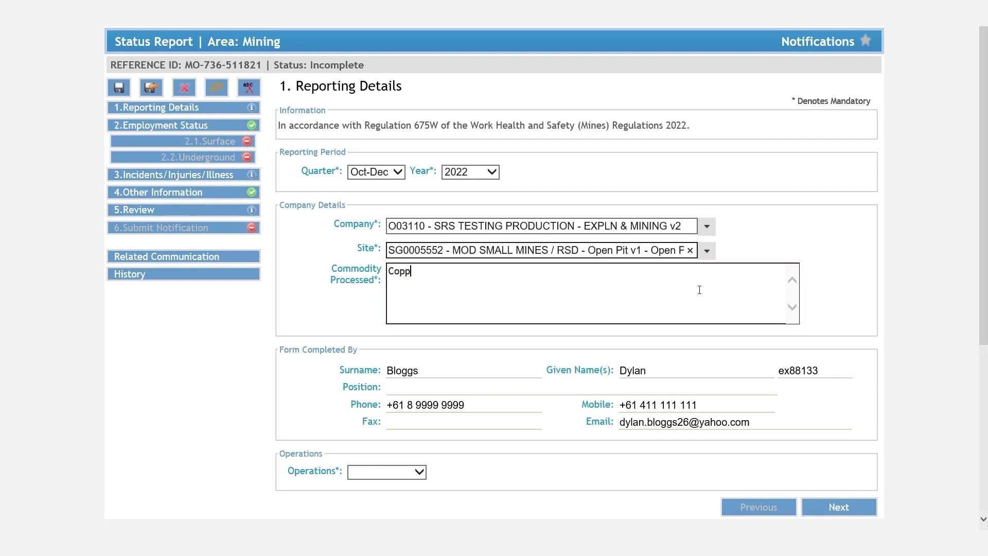
text(er and Gold)
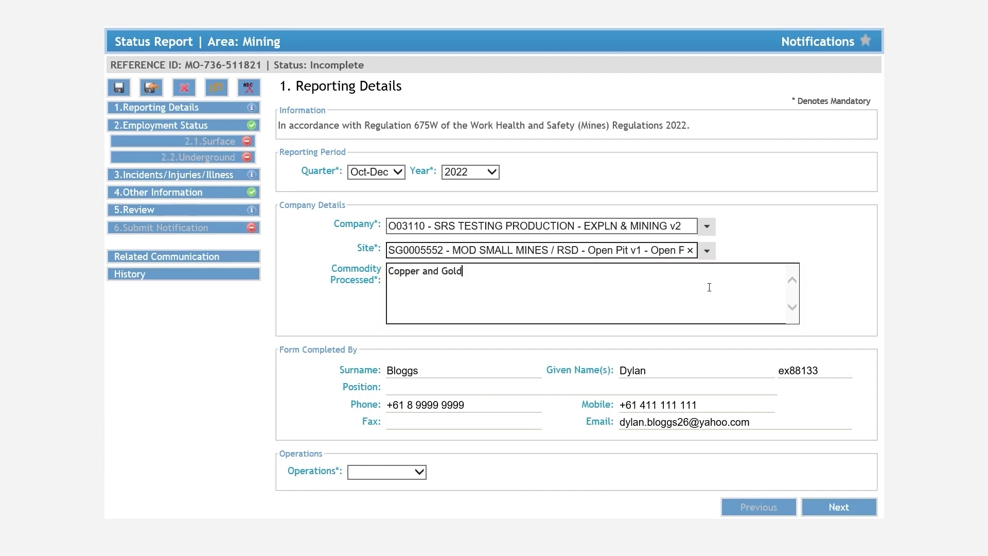
click(834, 283)
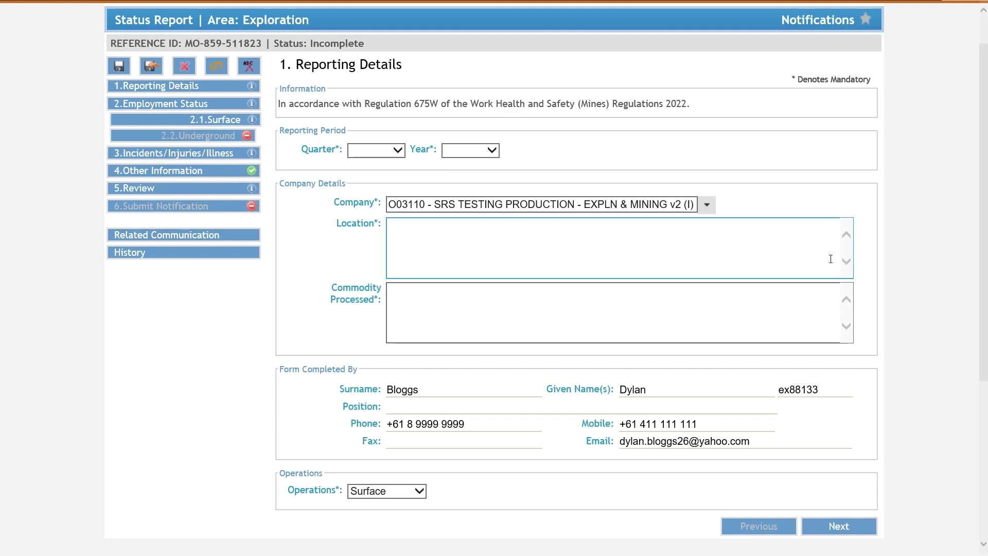
Step: In the Exploration status report, enter "Tenement numbers, project name, GPS coordinates." as the location
click(582, 249)
text(Te)
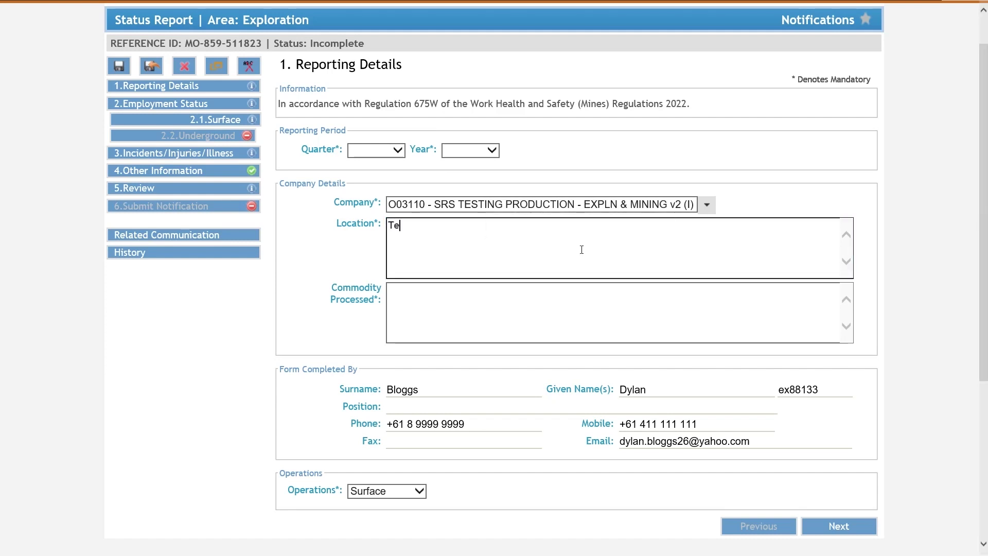
text(nement number)
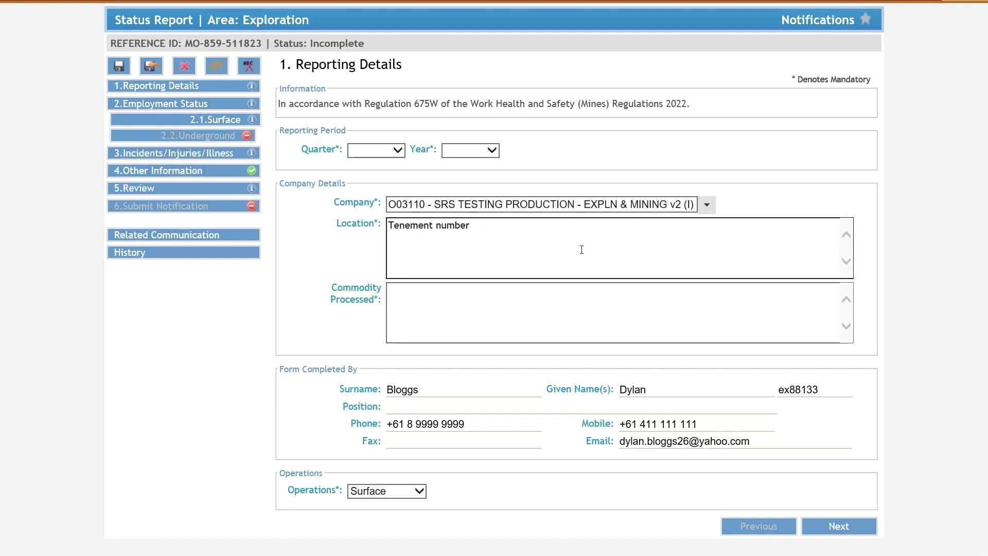
text(s, project name, GPS coordinates)
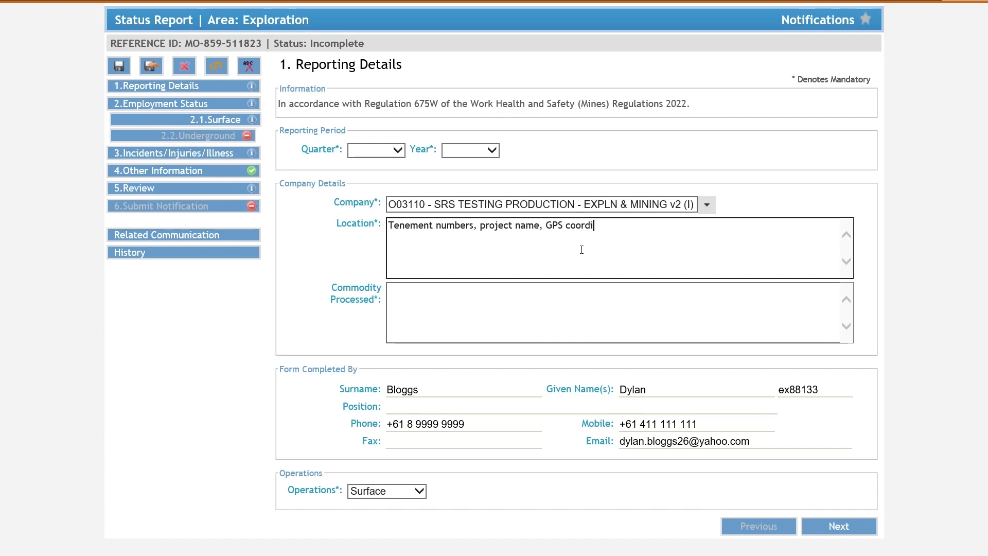
text(.)
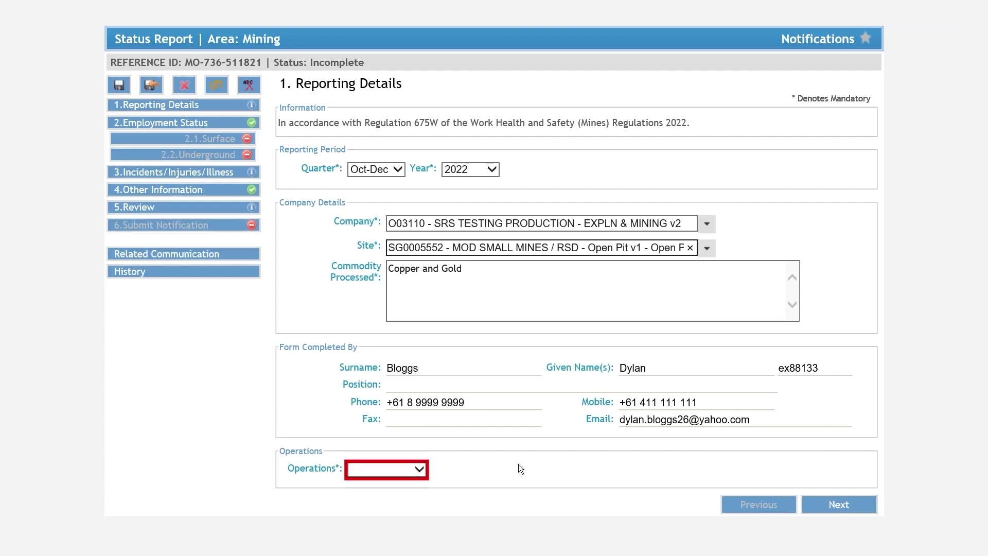
Step: Set the mining report's operations to Both and proceed from the reporting details
click(420, 468)
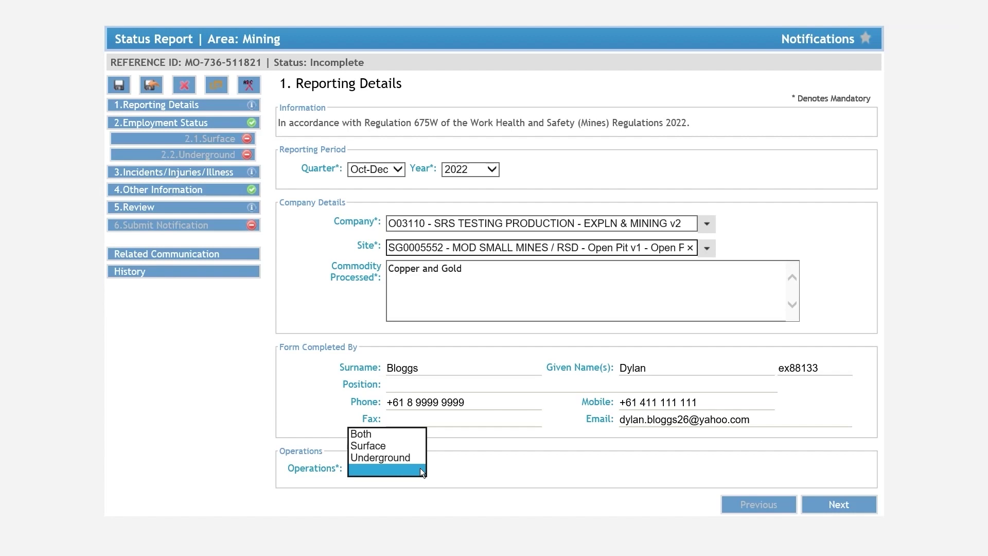
click(408, 434)
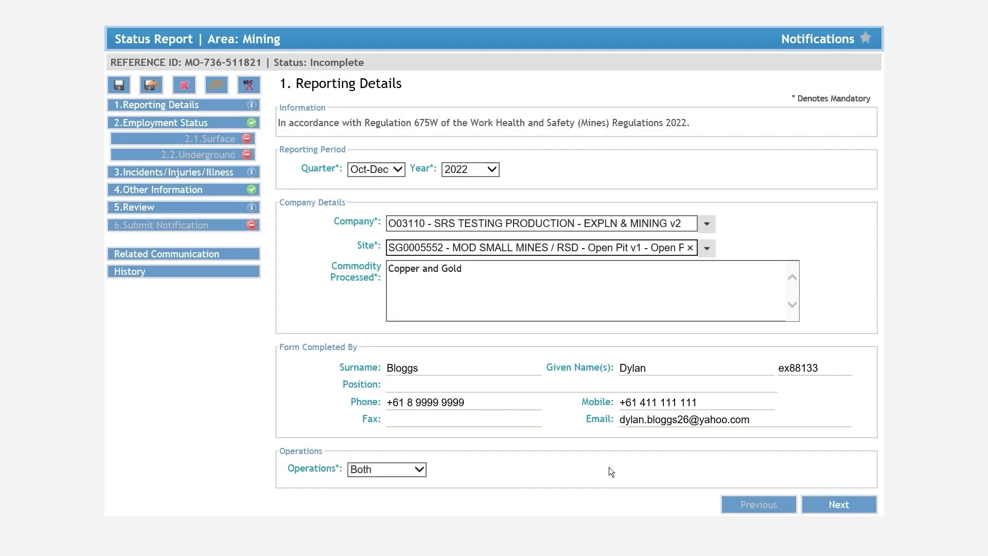
click(832, 502)
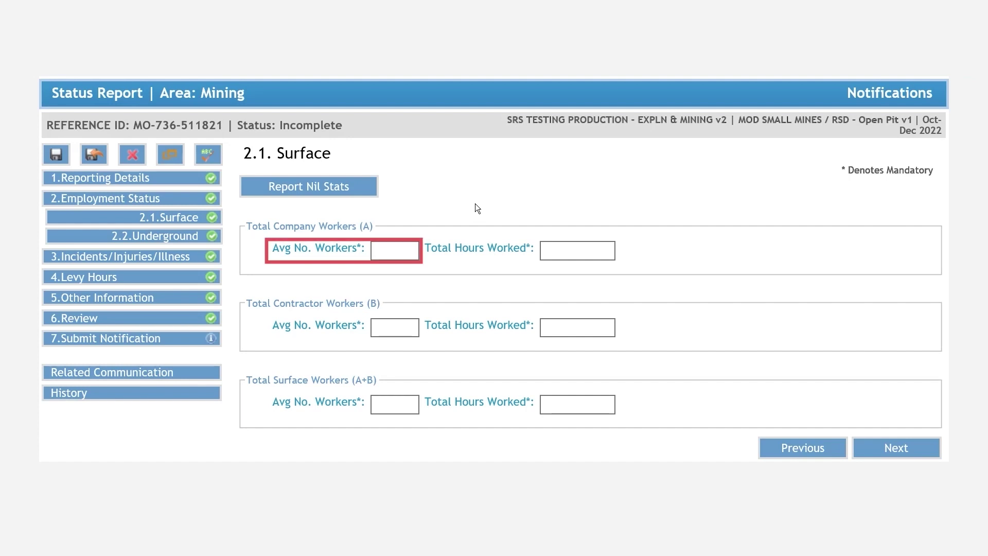
Step: For surface employment, enter 5 company workers with 2000 total hours and 4 contractor workers with 1600 total hours
click(407, 243)
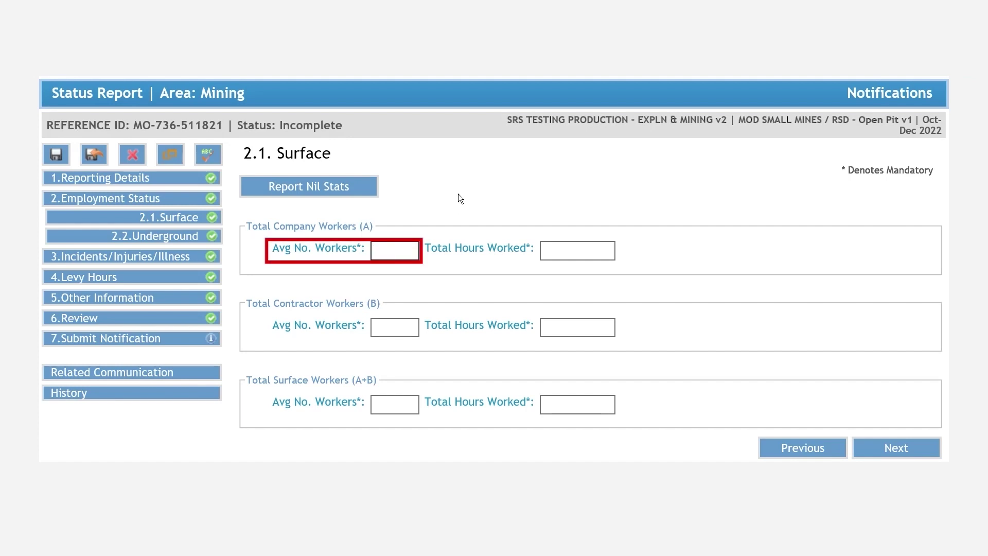
text(5)
key(Tab)
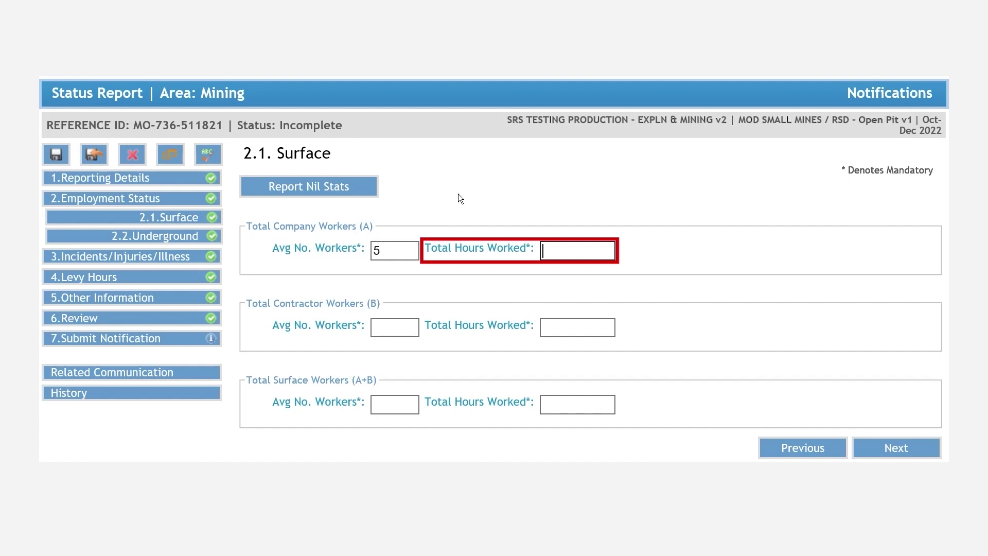
text(2000)
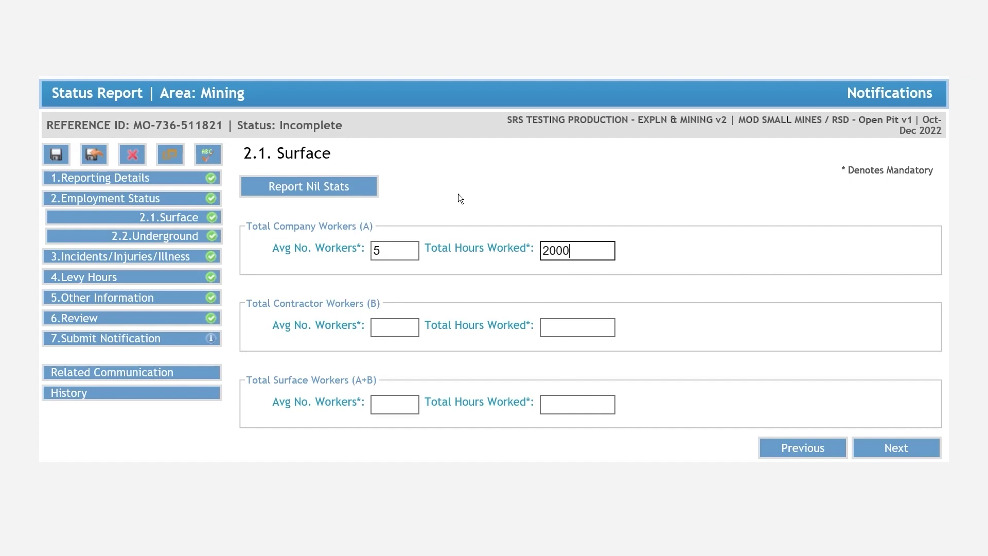
key(Tab)
text(4)
key(Tab)
text(1600)
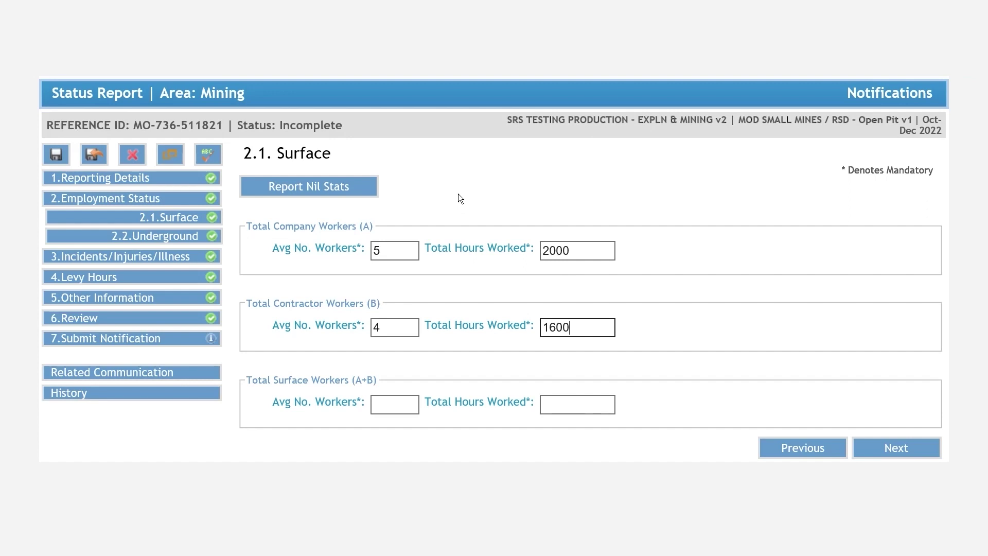
Step: Enter the combined surface workers as 9 on average with 3600 total hours worked
key(Tab)
text(9)
key(Tab)
text(3600)
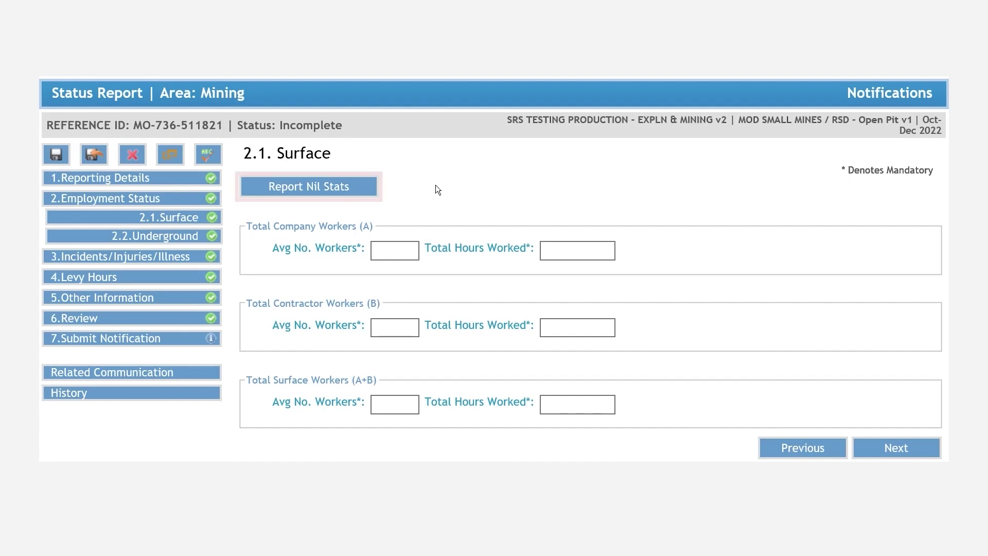
Step: Report nil stats for the surface employment section
click(338, 194)
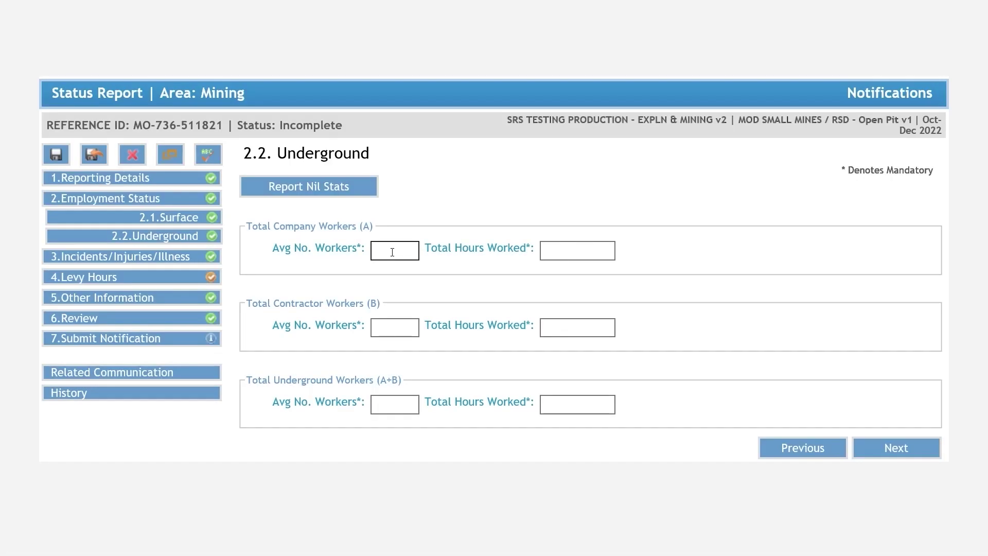
Step: For underground employment, enter 4 company workers with 1600 total hours and 6 contractor workers with 2400 total hours
text(4)
key(Tab)
text(1600)
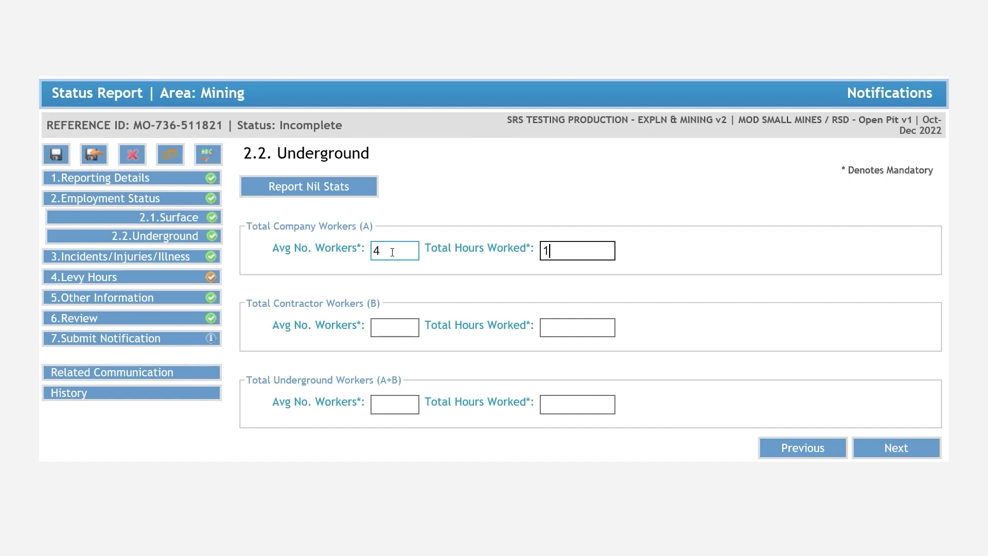
key(Tab)
text(6)
key(Tab)
text(2400)
Step: Enter the combined underground workers as 10 with 4000 total hours and proceed to the next section
key(Tab)
text(10)
key(Tab)
text(4000)
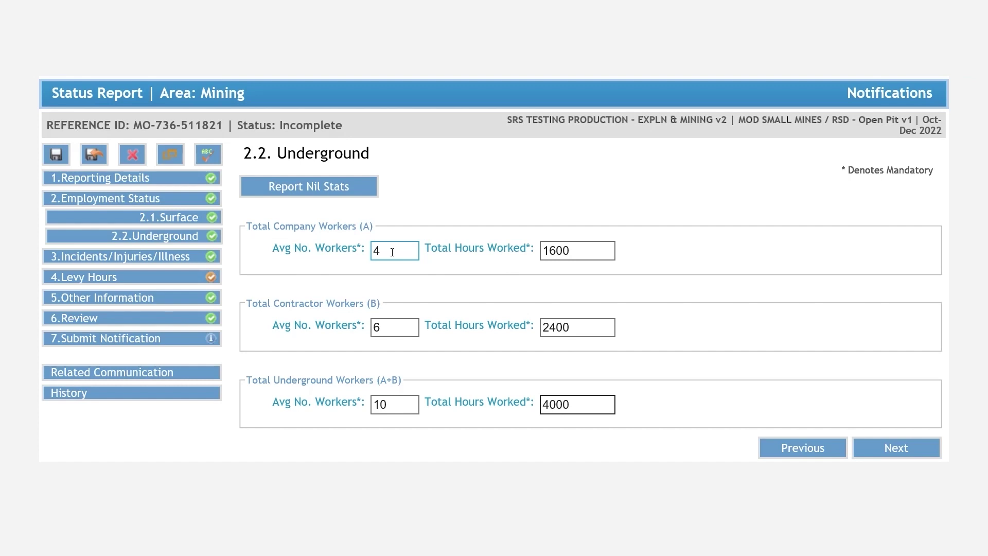
click(914, 449)
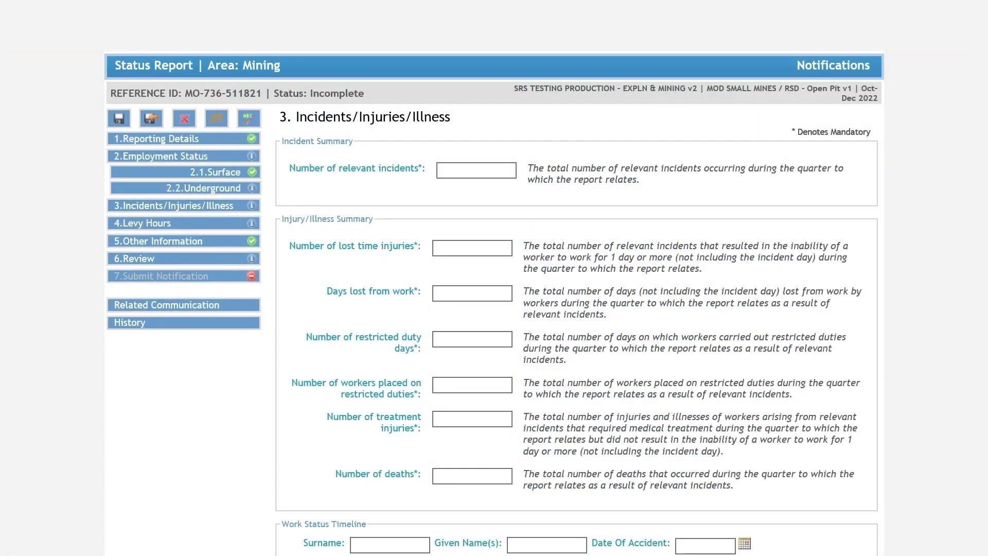
Step: Edit the carry over injury with accident date 20/09/2022, setting its lost time days (L) to 65, and save it
scroll(494, 309, down, 1)
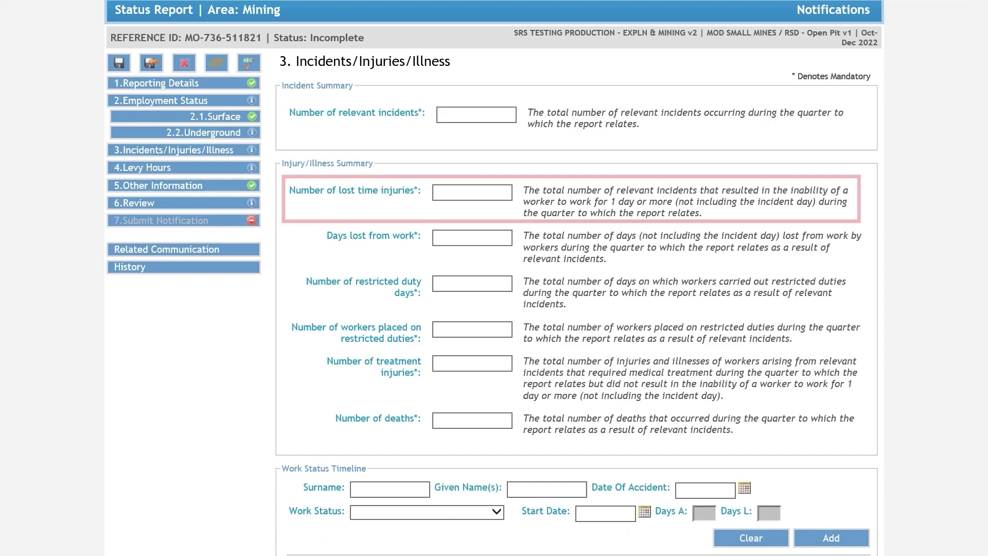
scroll(495, 278, down, 3)
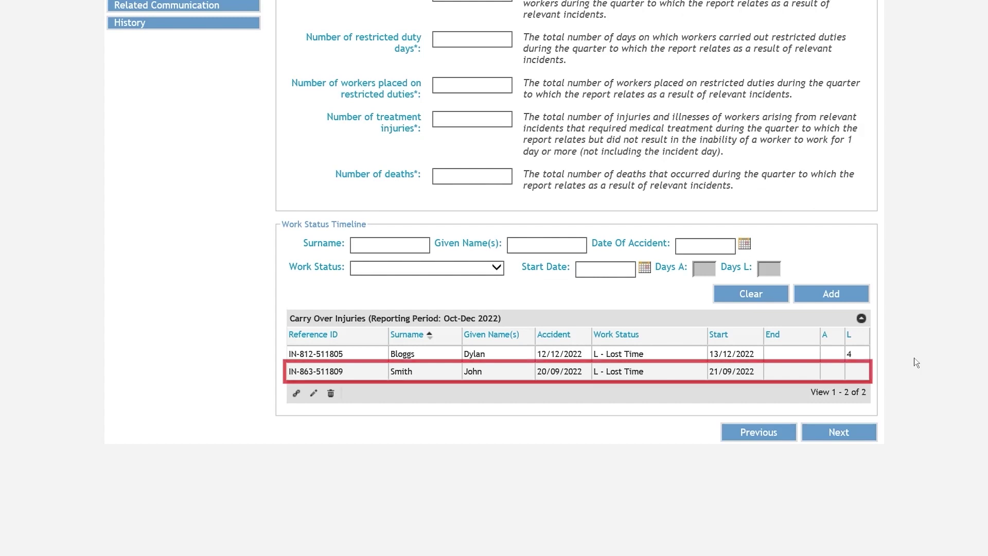
click(493, 372)
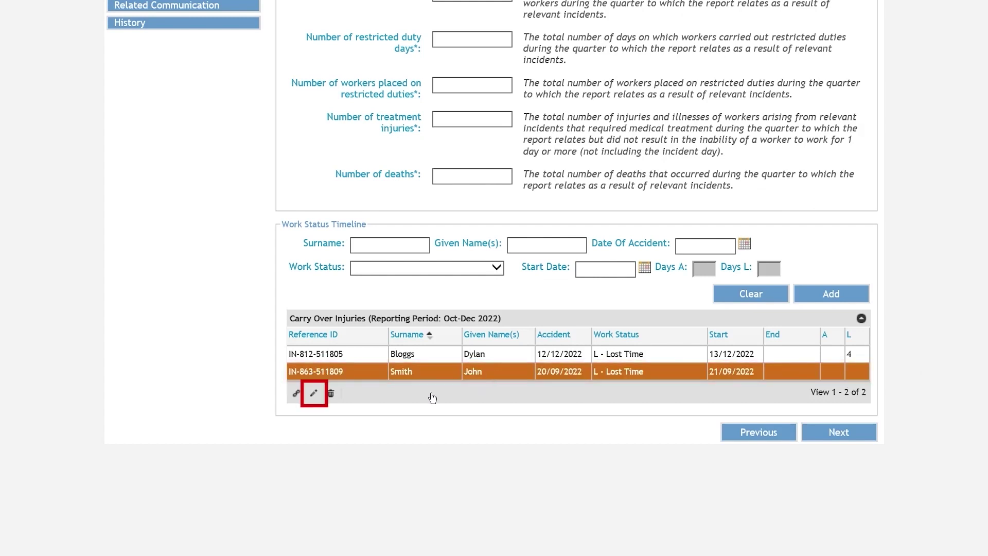
click(315, 394)
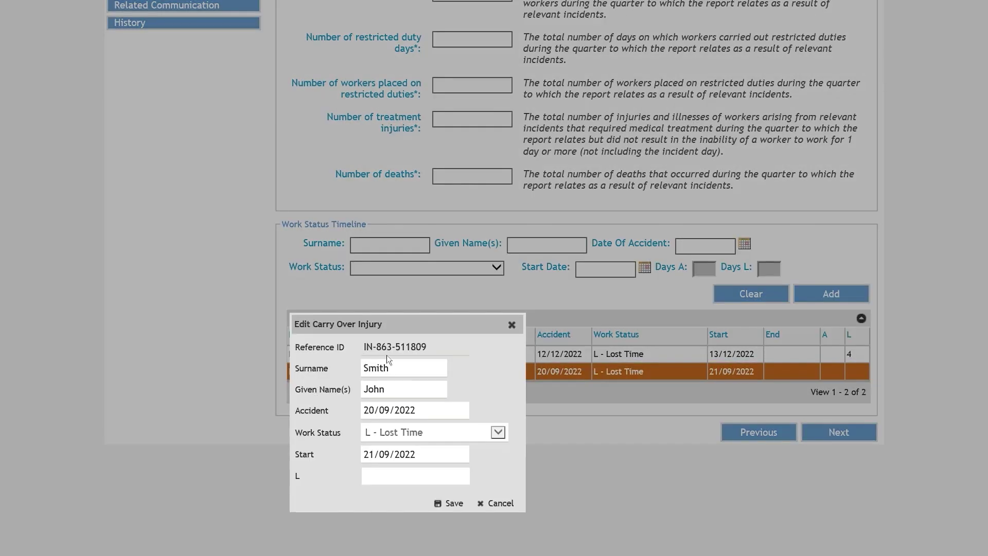
drag(412, 323, 516, 149)
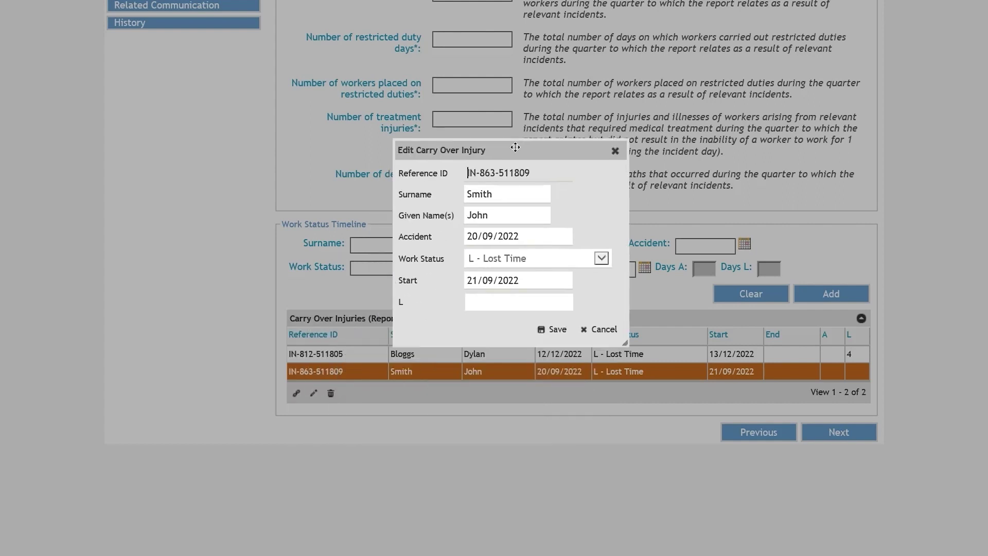
click(498, 303)
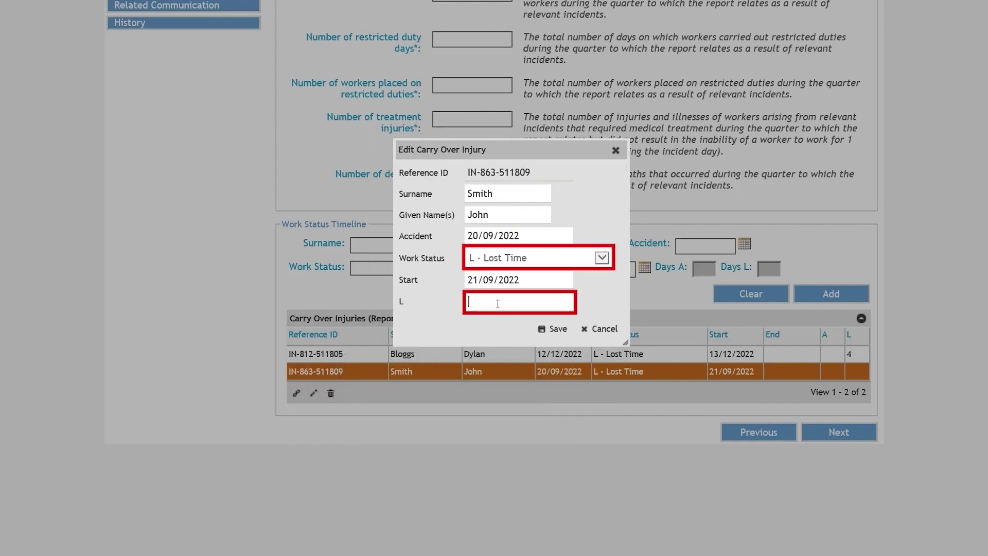
text(65)
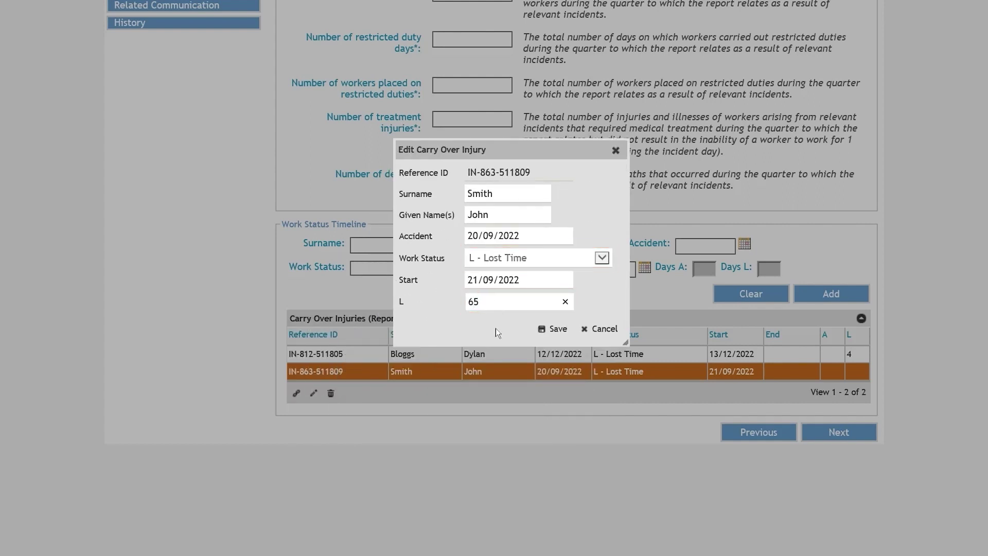
click(554, 330)
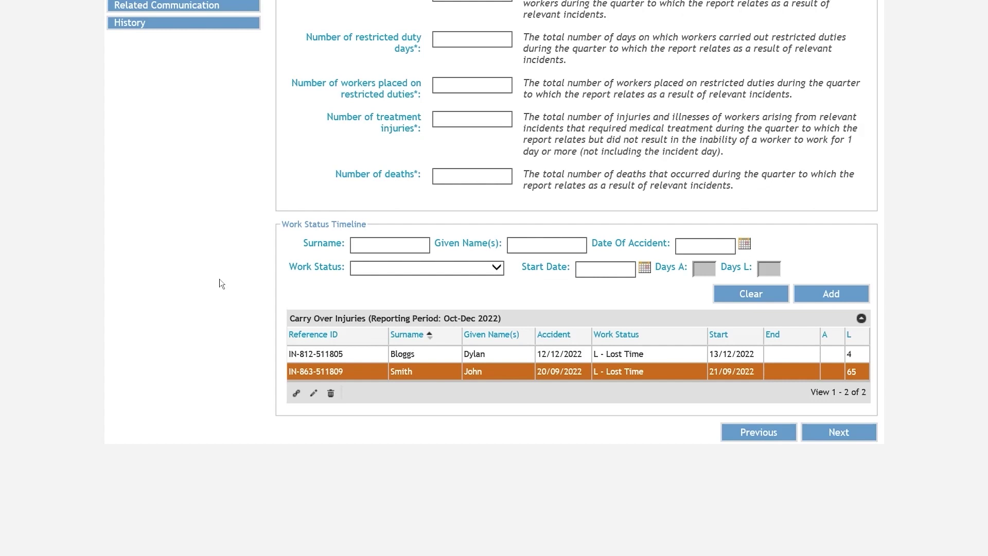
Step: In the Work Status Timeline, enter the injured worker's surname and given name with 10/11/2022 as the date of accident
click(383, 244)
text(Jones)
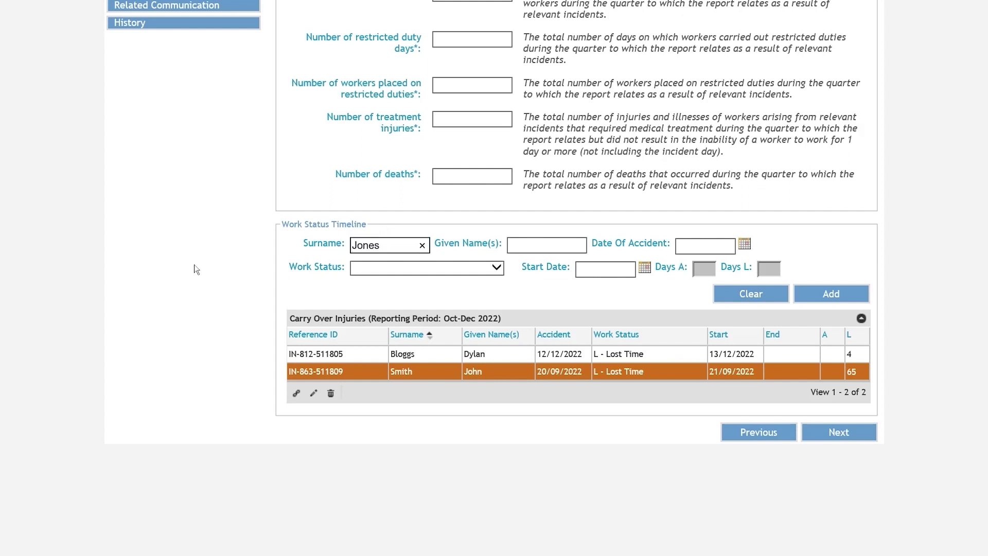
key(Tab)
text(James)
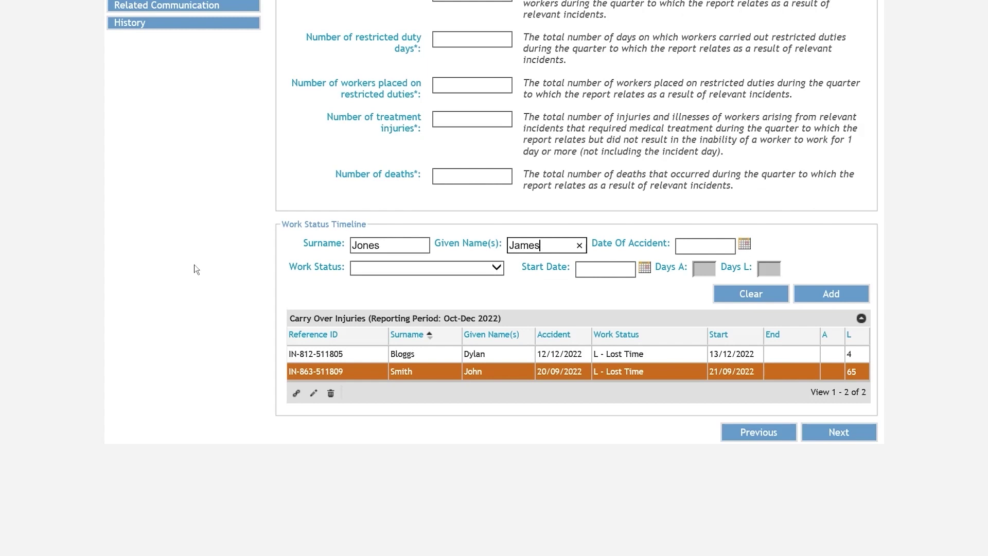
click(745, 245)
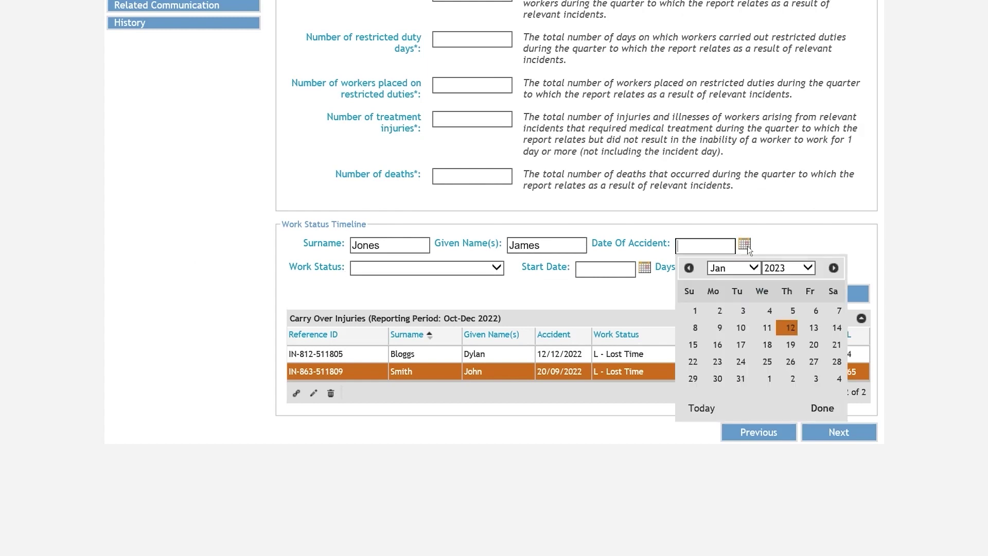
click(689, 268)
click(689, 267)
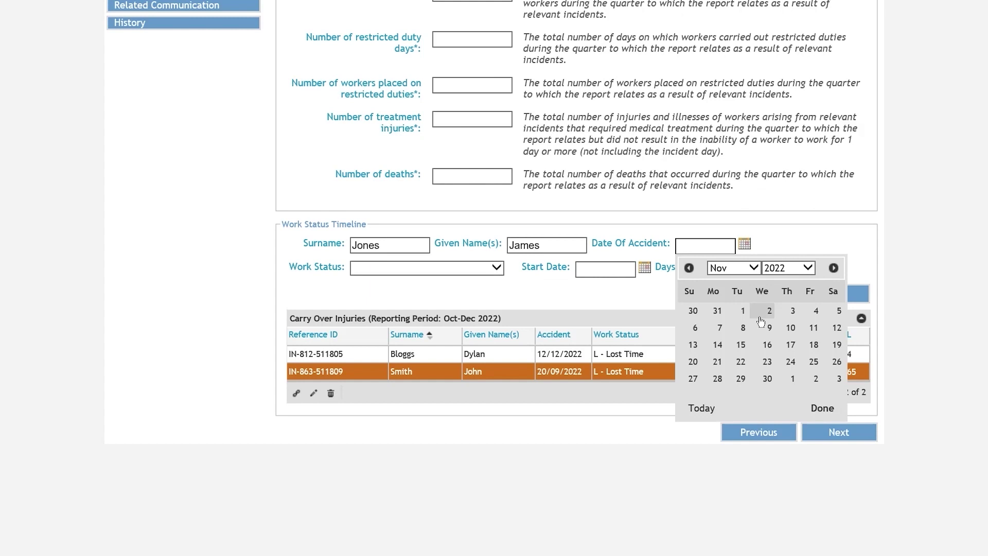
click(791, 328)
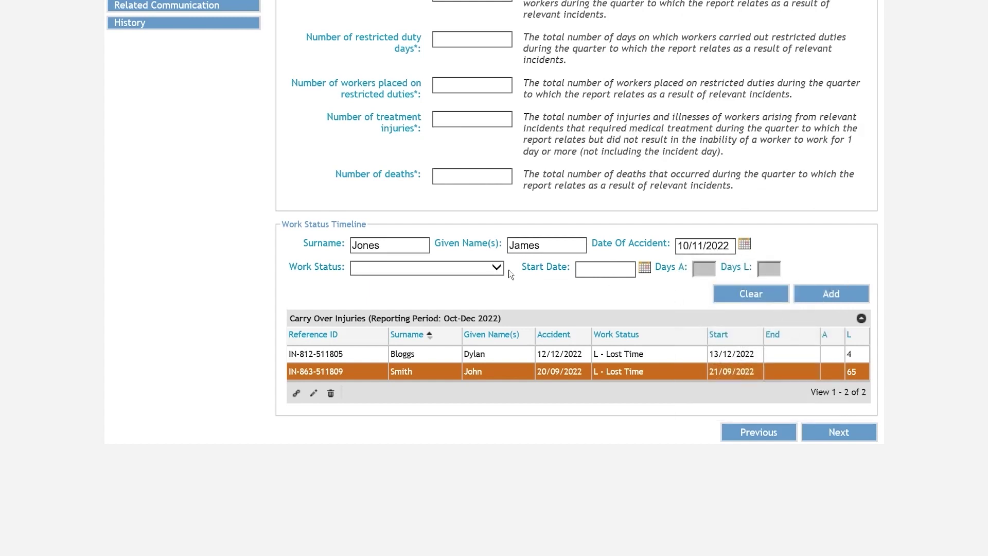
Step: Set the work status to A - Alternative Duties starting 11/11/2022 with 10 days A, and add the injury entry
click(487, 267)
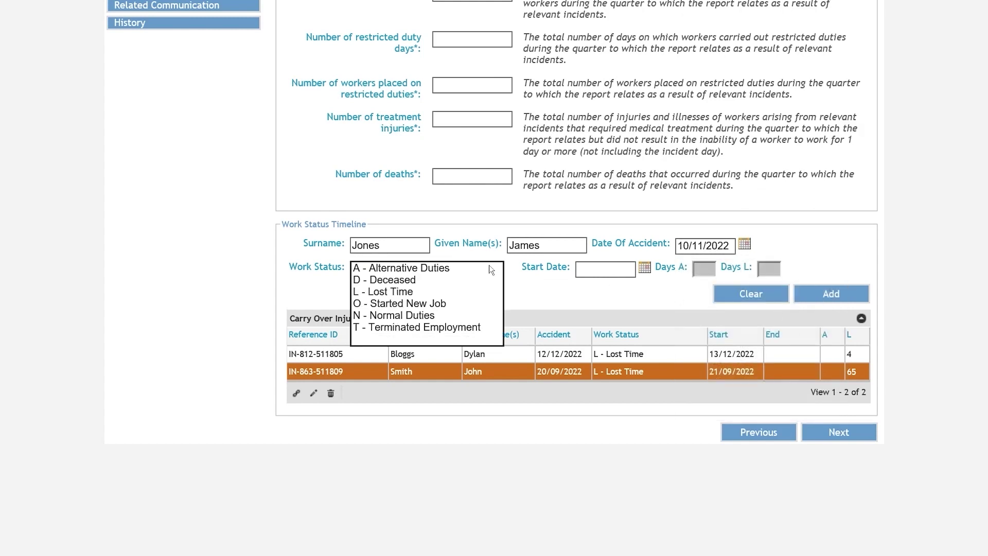
click(444, 268)
click(646, 267)
click(589, 292)
click(711, 351)
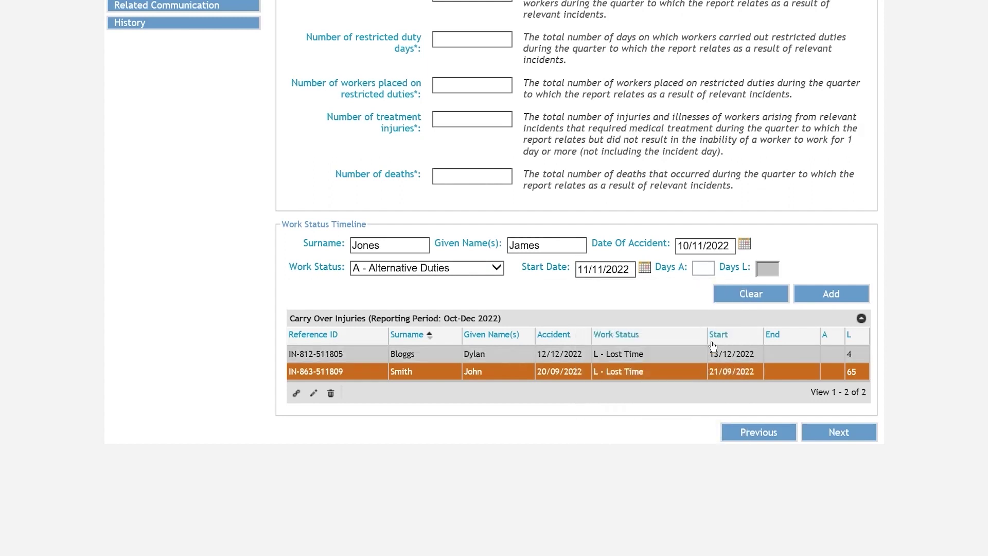
click(705, 268)
text(10)
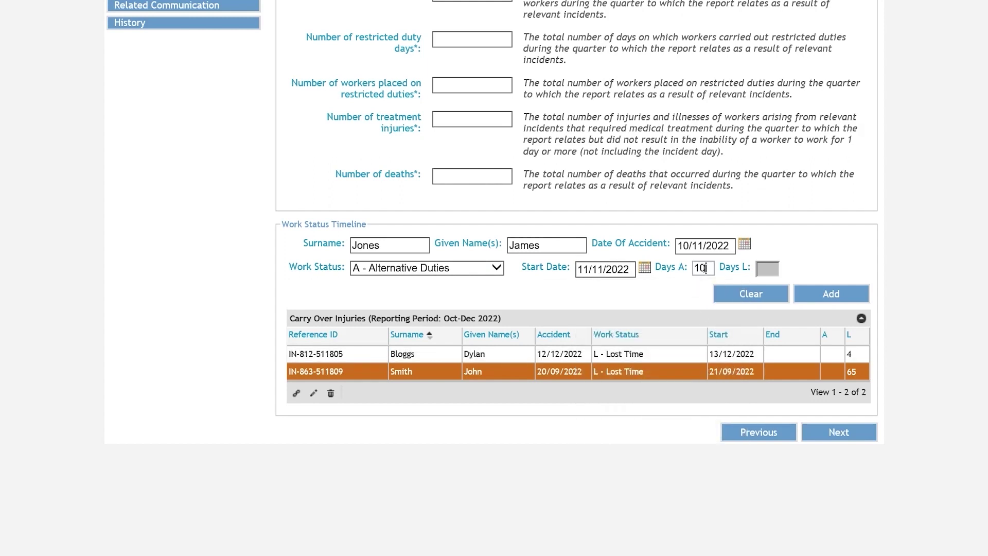
click(829, 293)
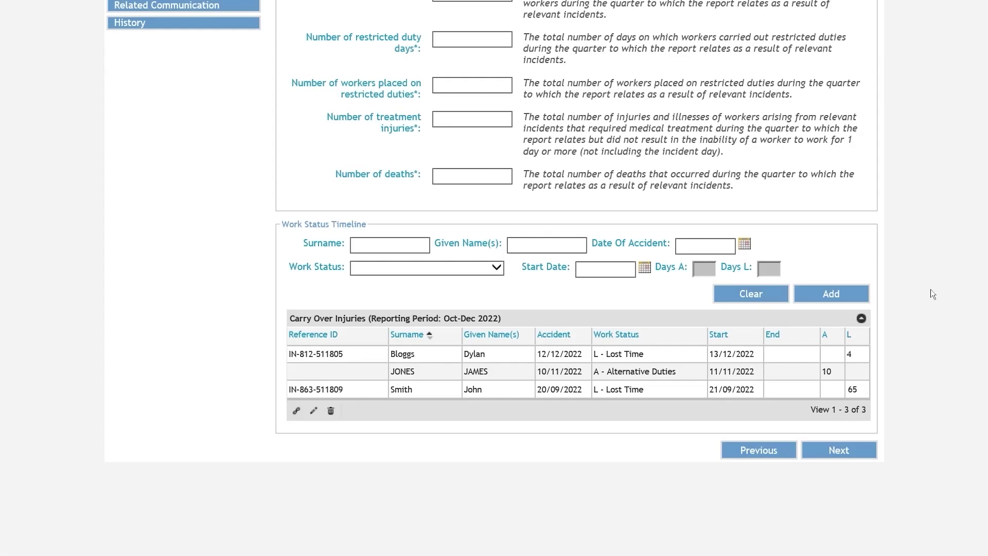
Step: Proceed to Levy Hours and enter 7400 total hours worked by workers, with Paper as the levy record format
click(842, 452)
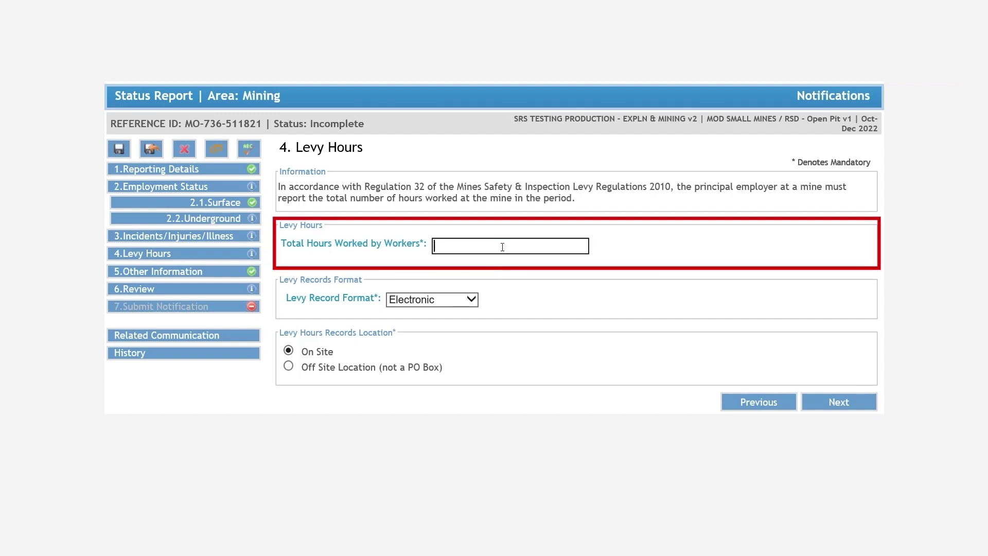
text(7400)
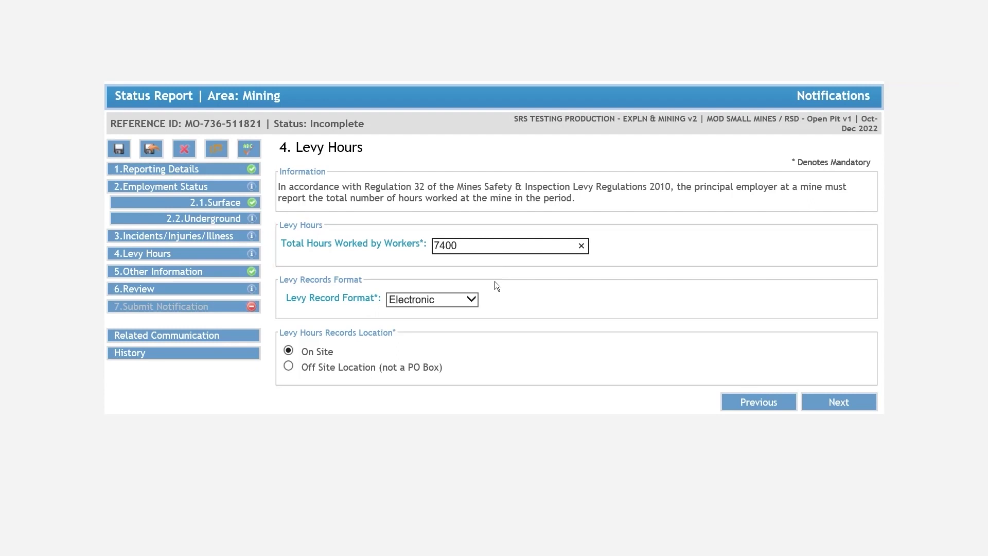
click(468, 300)
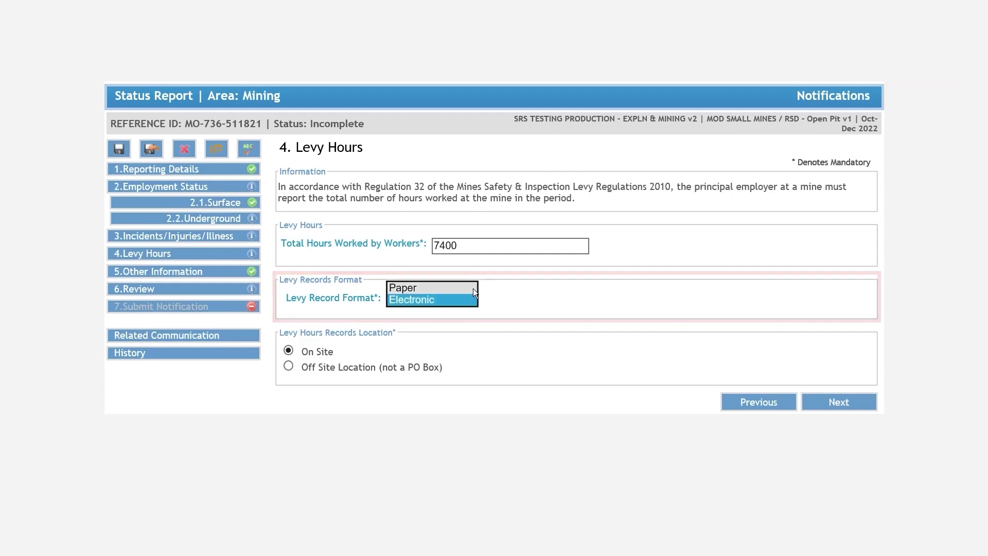
click(473, 287)
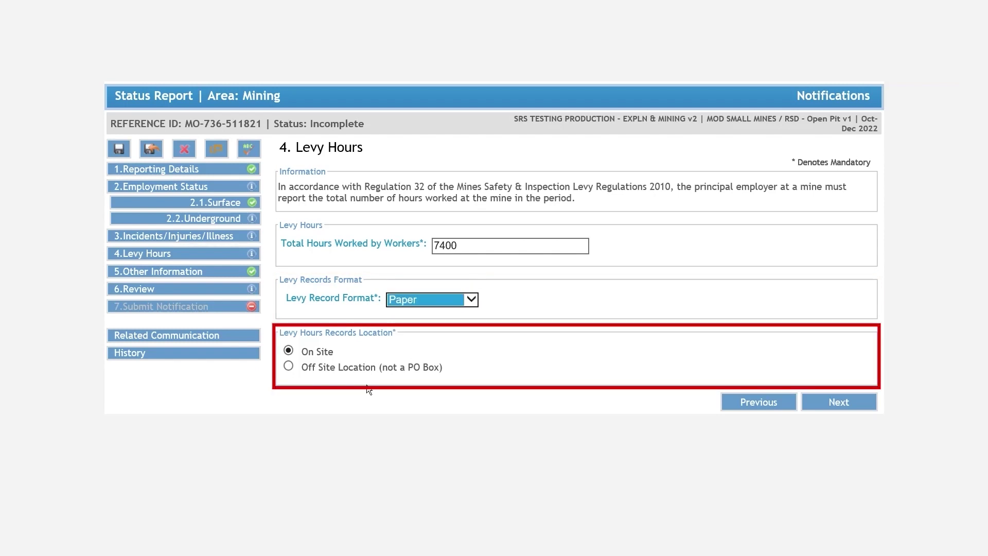
Step: Set the levy hours records location to off site, fill in its street address, suburb, state and postcode, and proceed to the next section
click(288, 365)
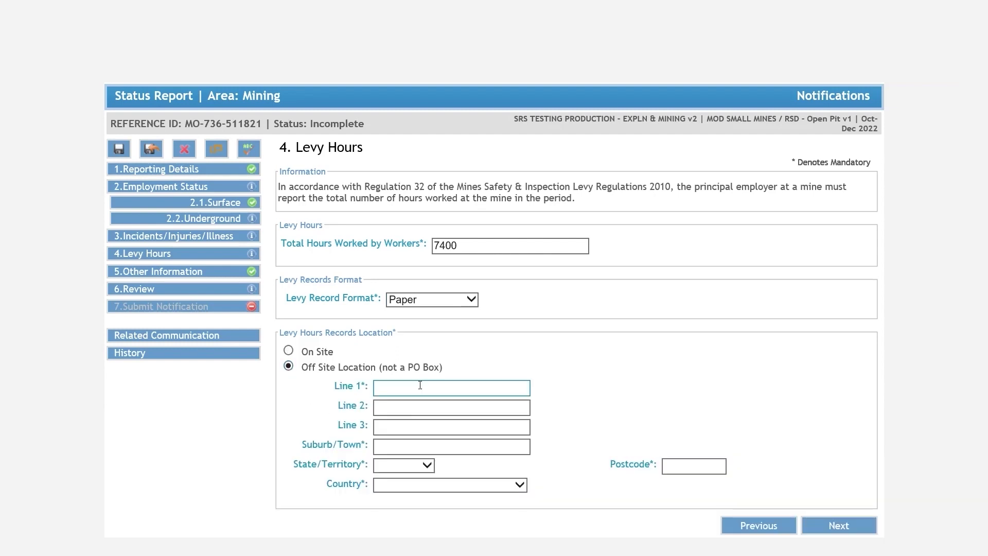
text(123 Names St)
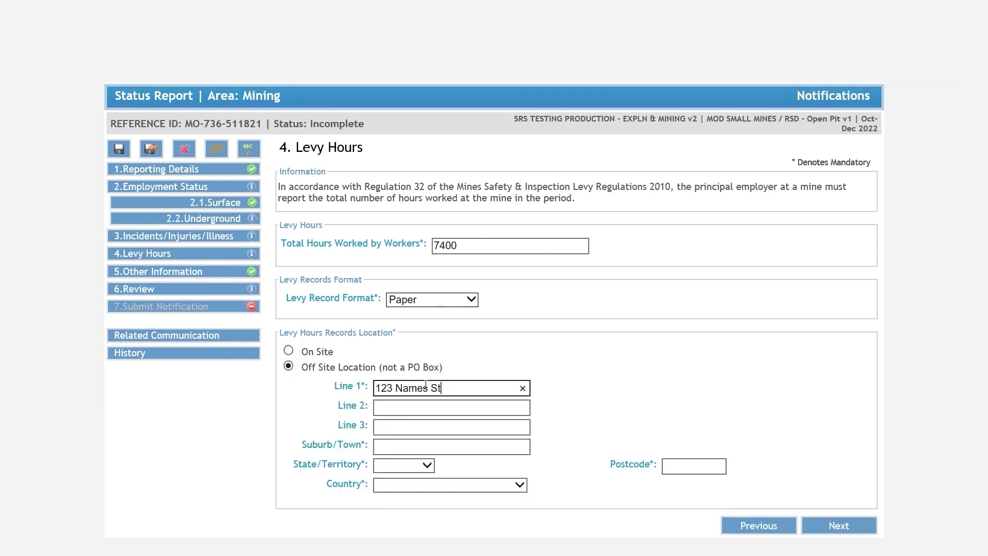
click(399, 446)
text(South)
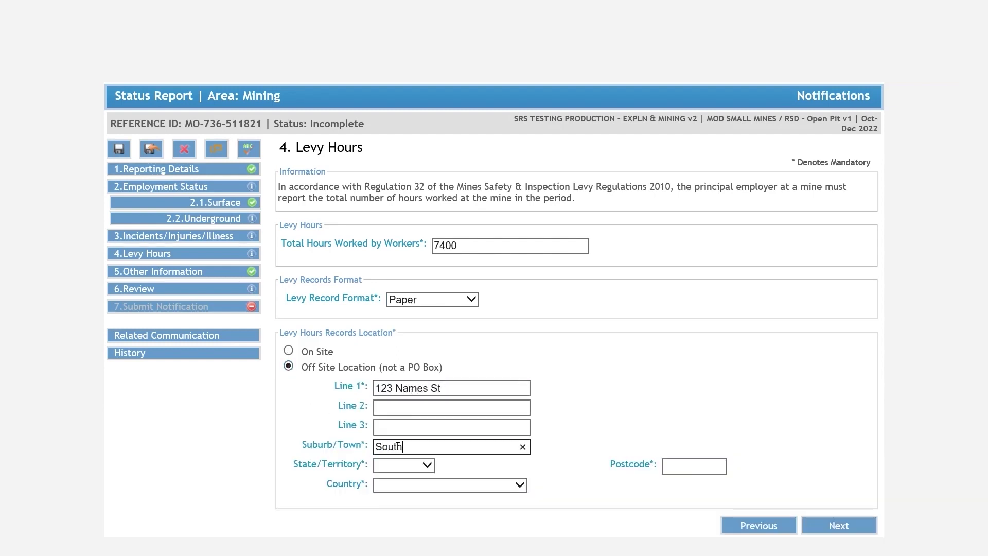
text( Perth)
click(405, 466)
key(w)
key(Return)
click(682, 467)
text(6151)
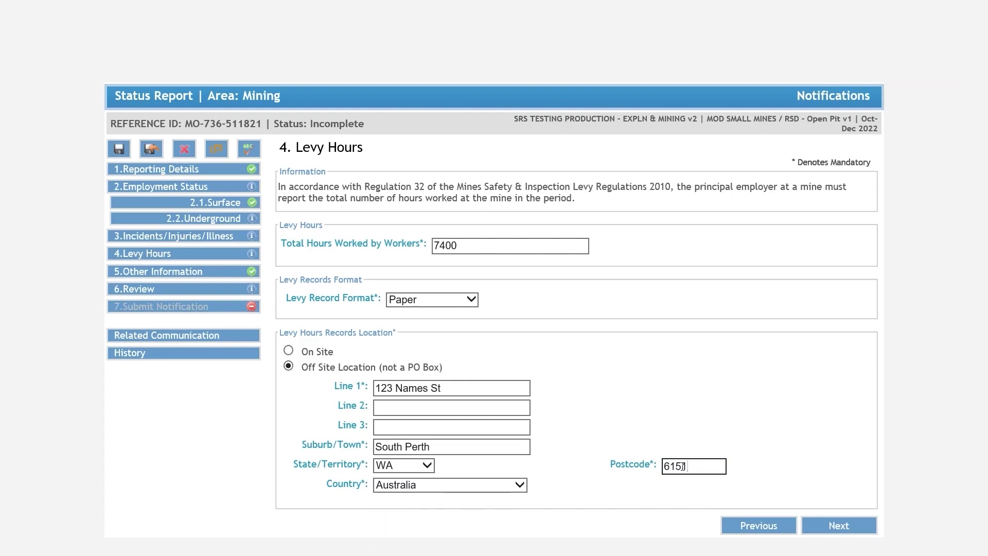
click(844, 523)
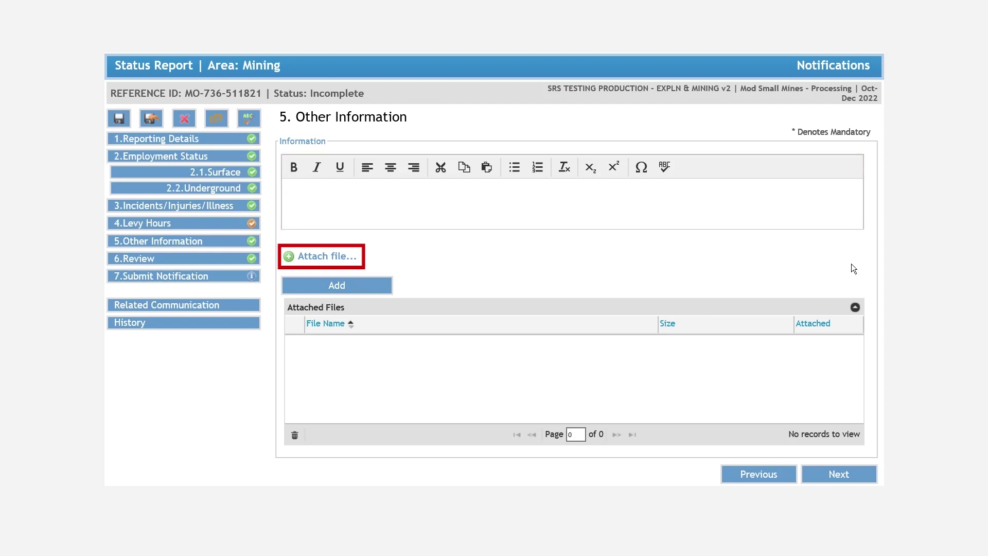
Step: Enter "Summary of status of site. Additional information attached." as the other information text
text(Su)
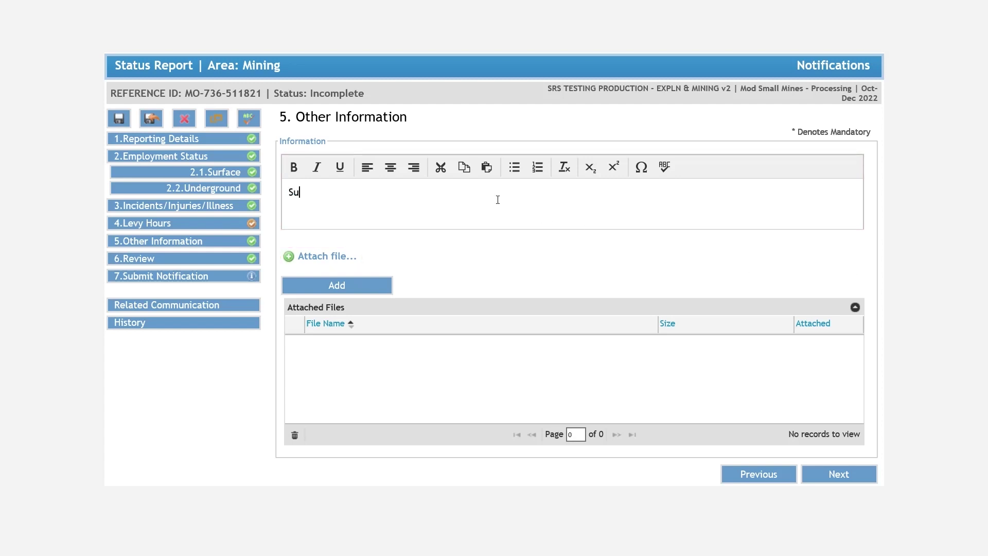
text(mmary of status of site. A)
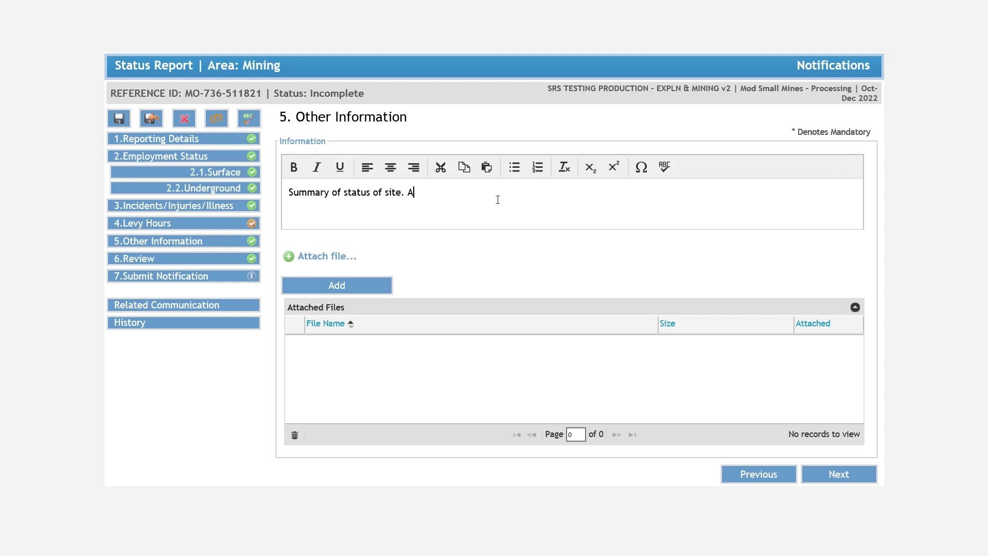
text(dditional information attached.)
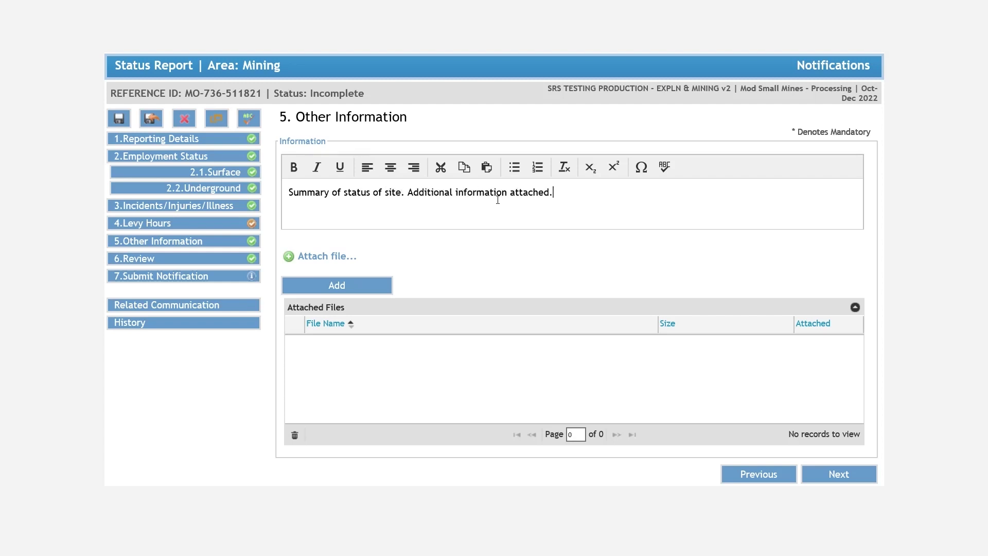
Step: Attach the file "Summary of status of site.docx" and add it to the attached files
click(338, 255)
click(571, 259)
key(Return)
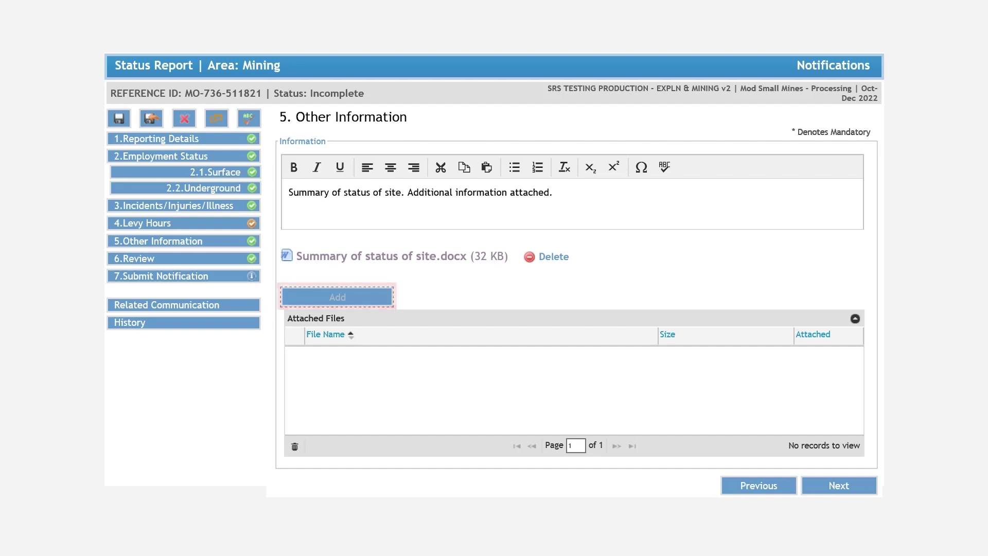
click(337, 297)
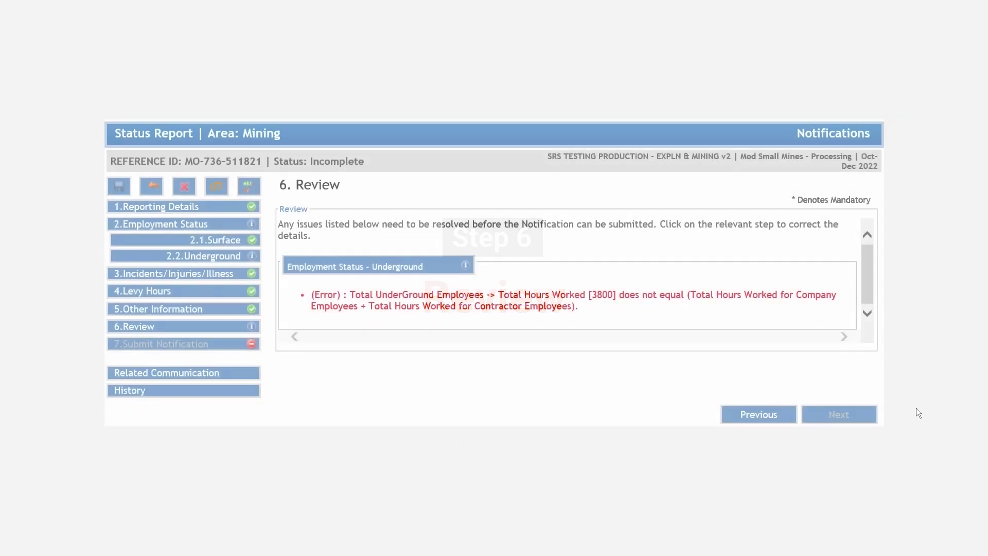
Step: From the review, open the underground employment error and correct the combined underground workers' total hours worked to 4000
click(364, 275)
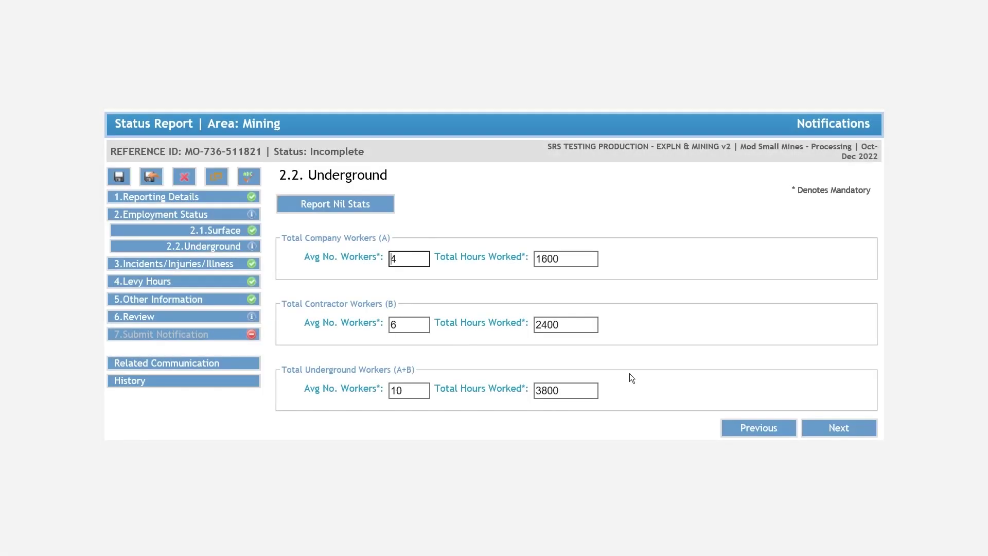
drag(570, 390, 528, 390)
text(4000)
click(835, 428)
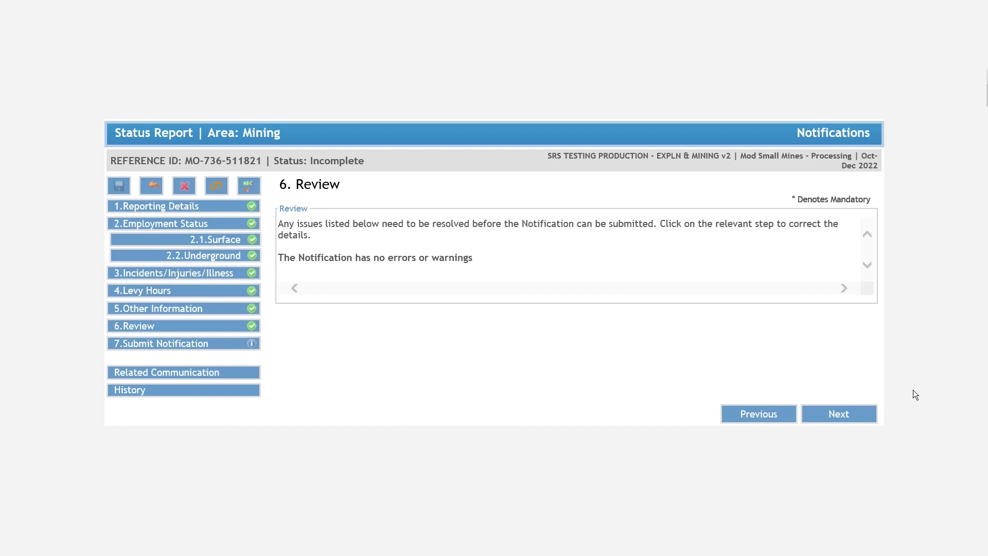
Step: Proceed from the review to the submission section and submit the status report
click(857, 414)
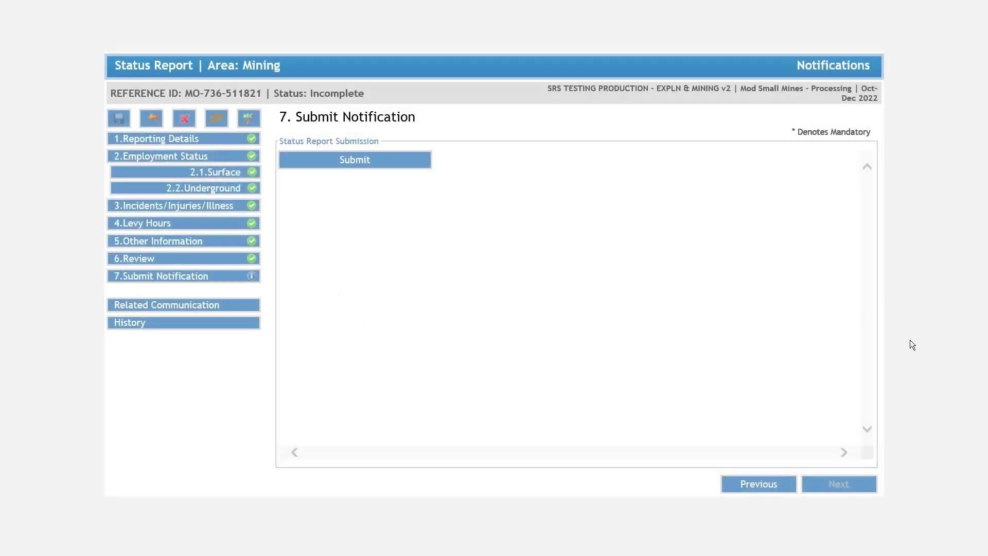
click(409, 163)
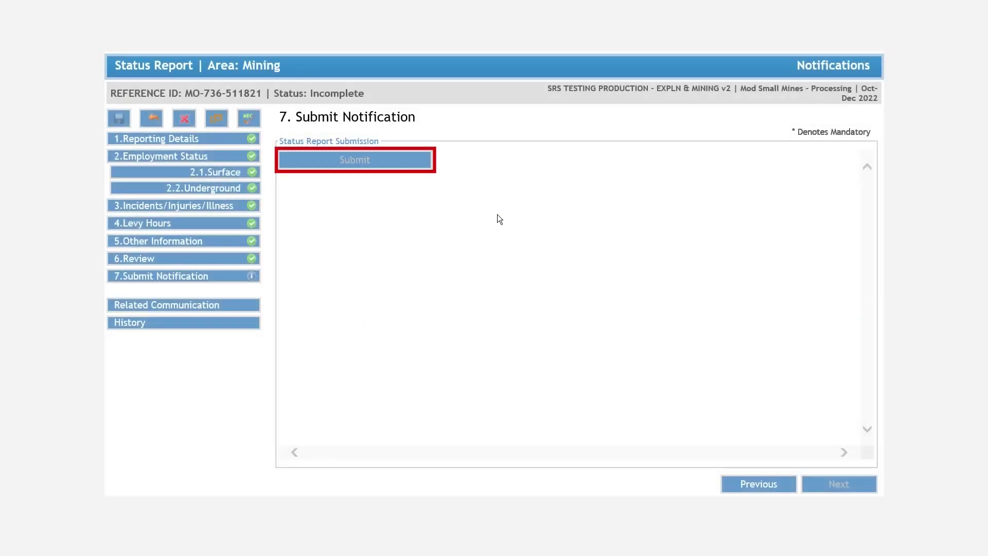